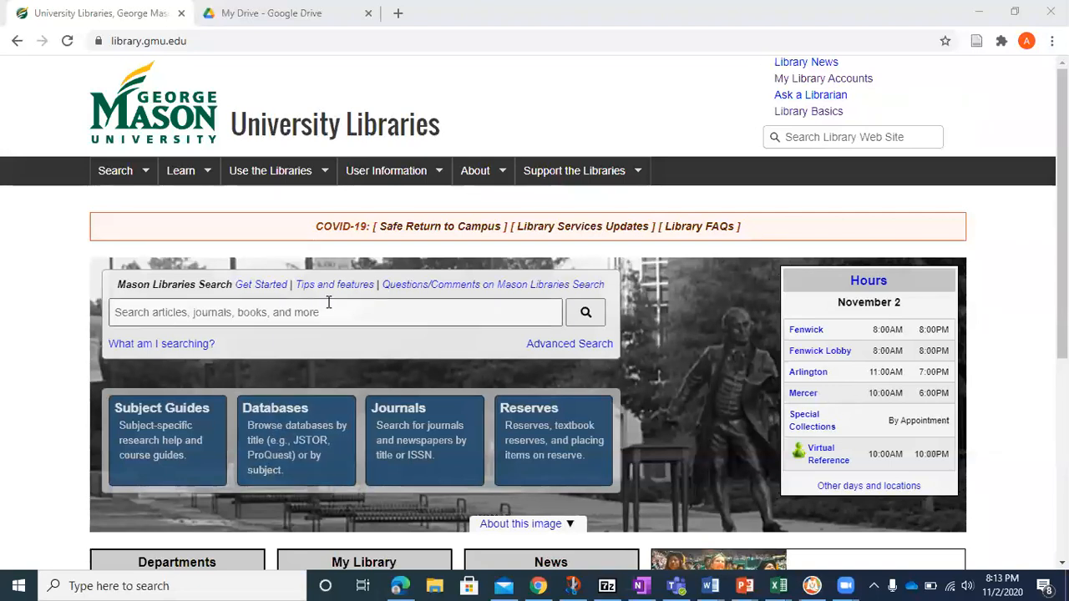
From the library's Databases list filtered to S, open Sage Journals Online
left_click(319, 425)
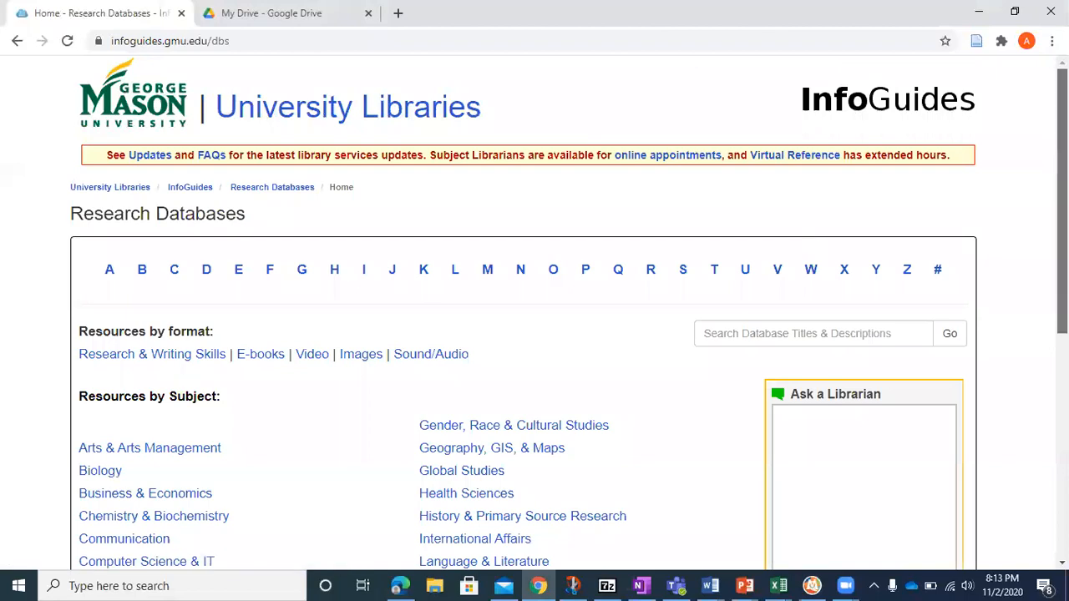
scroll(534, 334, "down", 2)
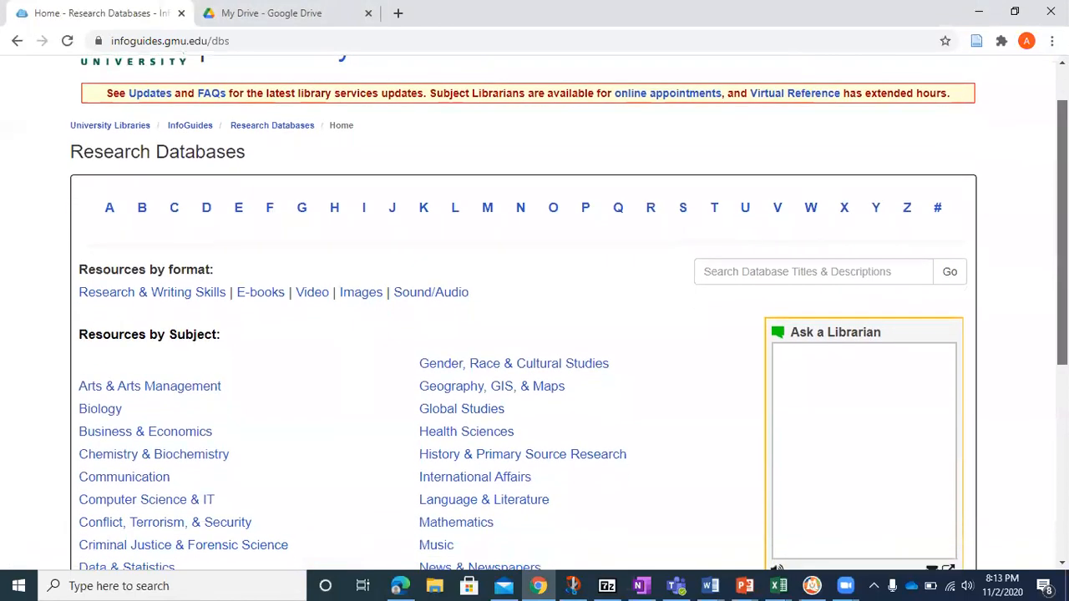
scroll(535, 334, "down", 3)
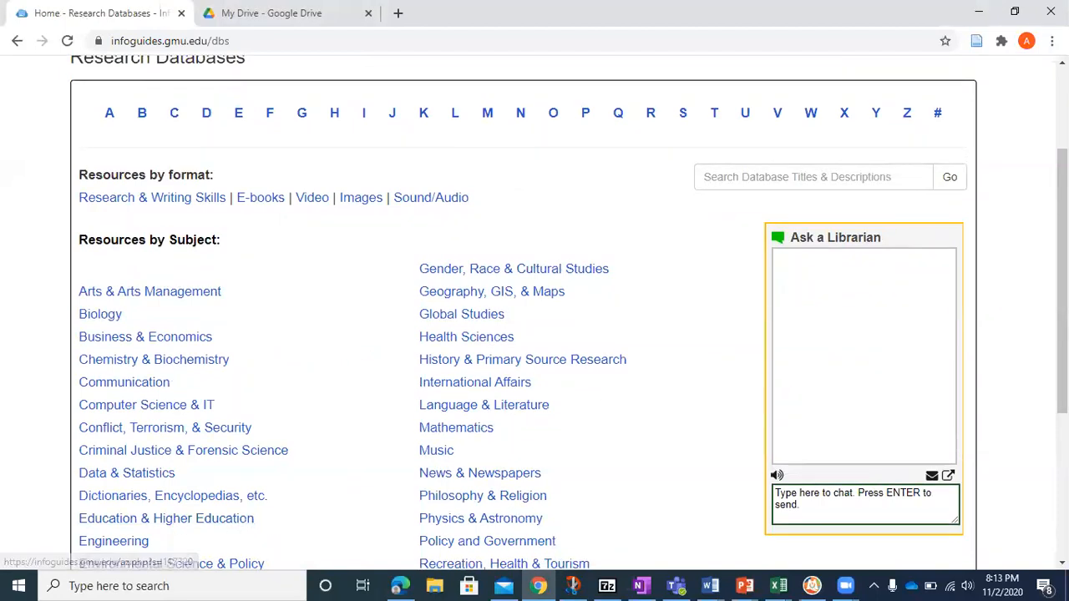
scroll(535, 313, "up", 2)
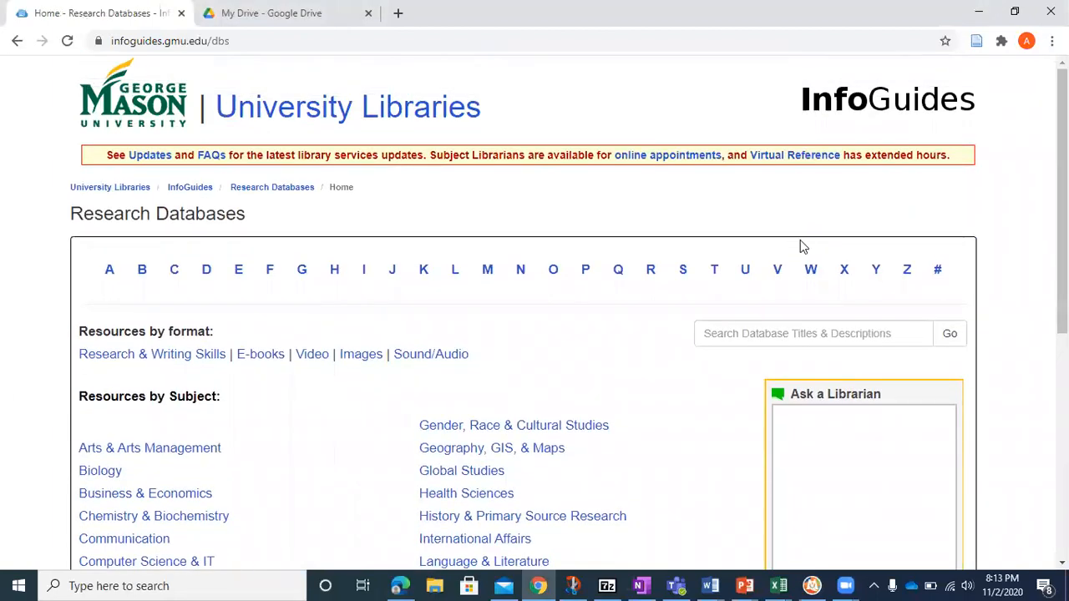
left_click(683, 270)
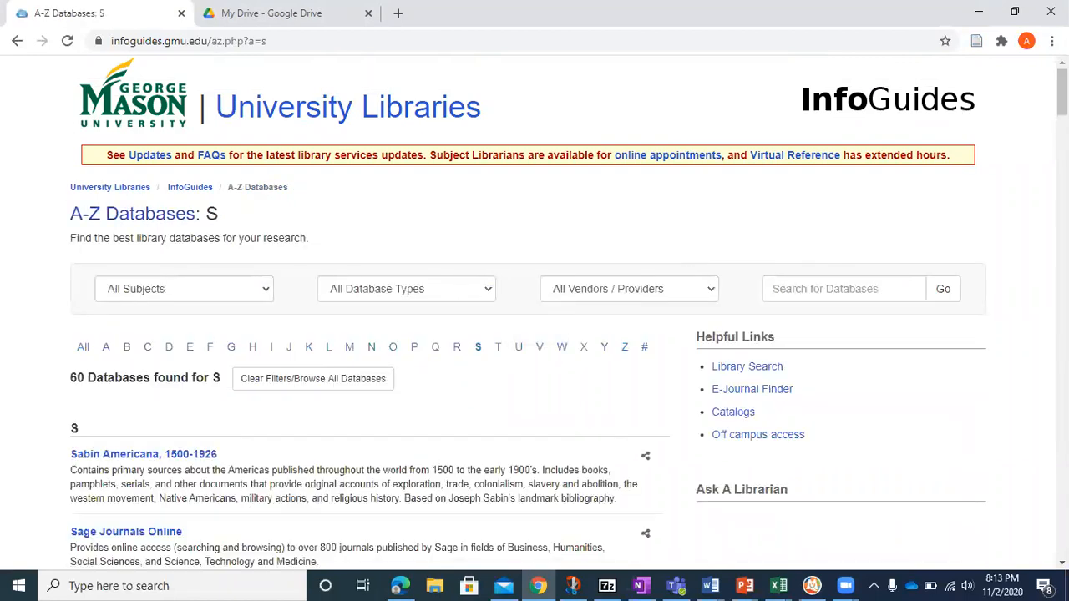
scroll(401, 359, "down", 3)
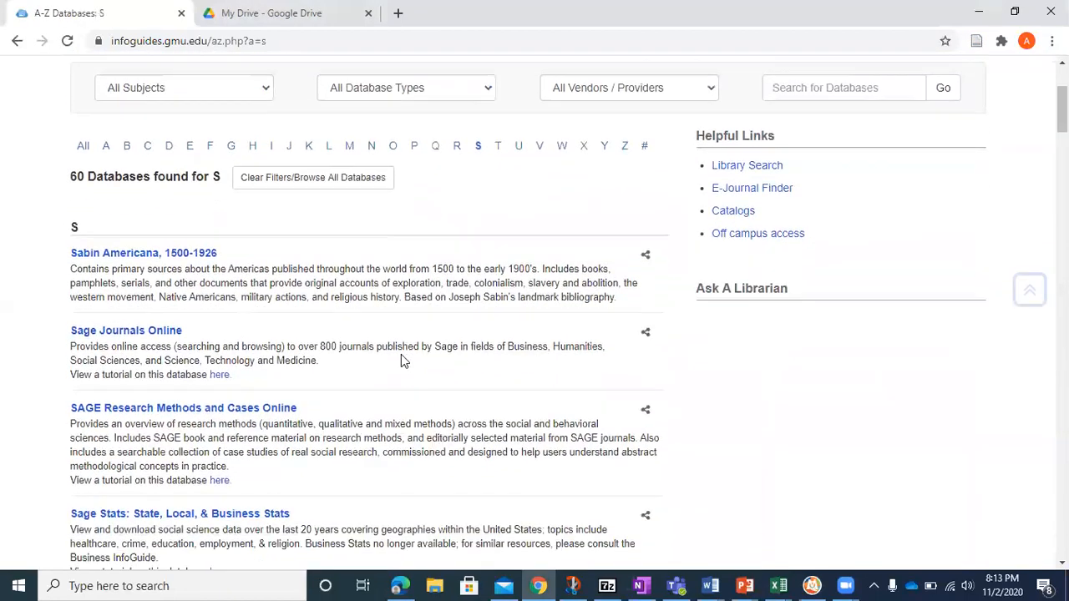
left_click(119, 335)
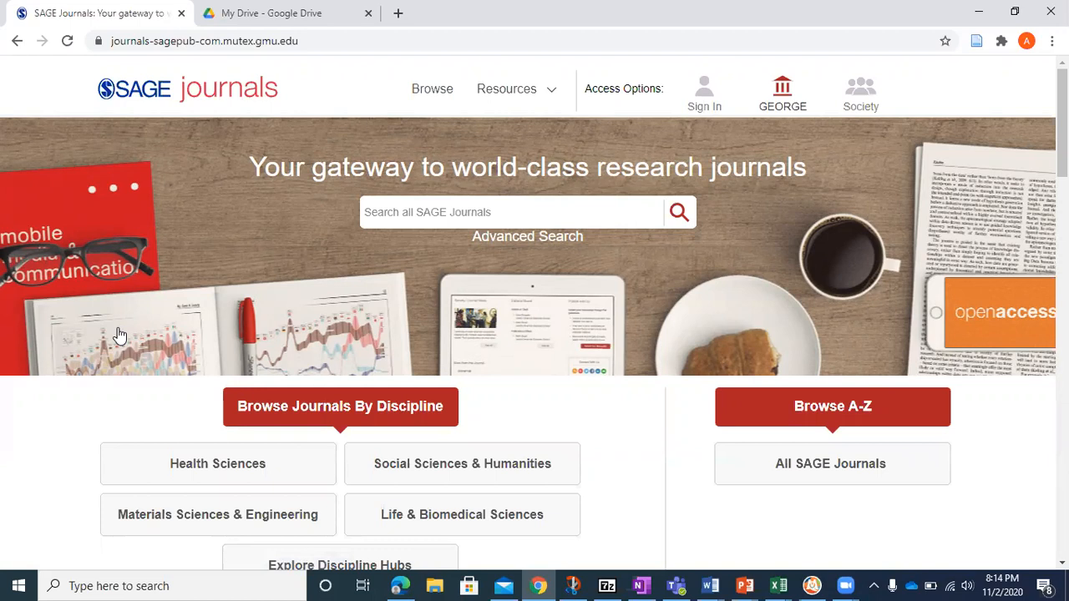
Browse the Social Sciences & Humanities journals list and scroll through it and back to the top
left_click(513, 213)
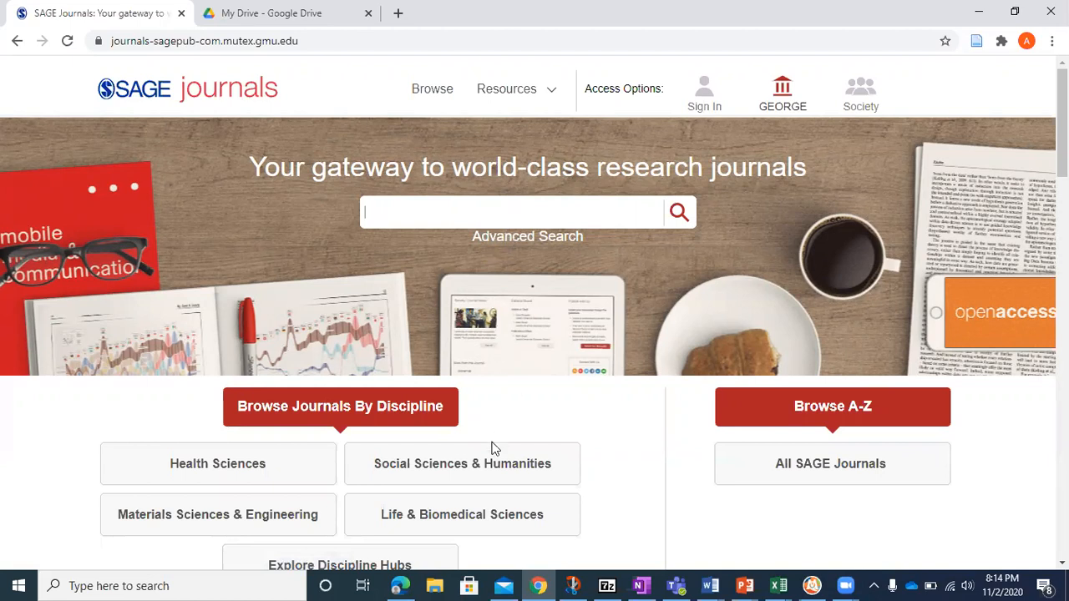
left_click(484, 474)
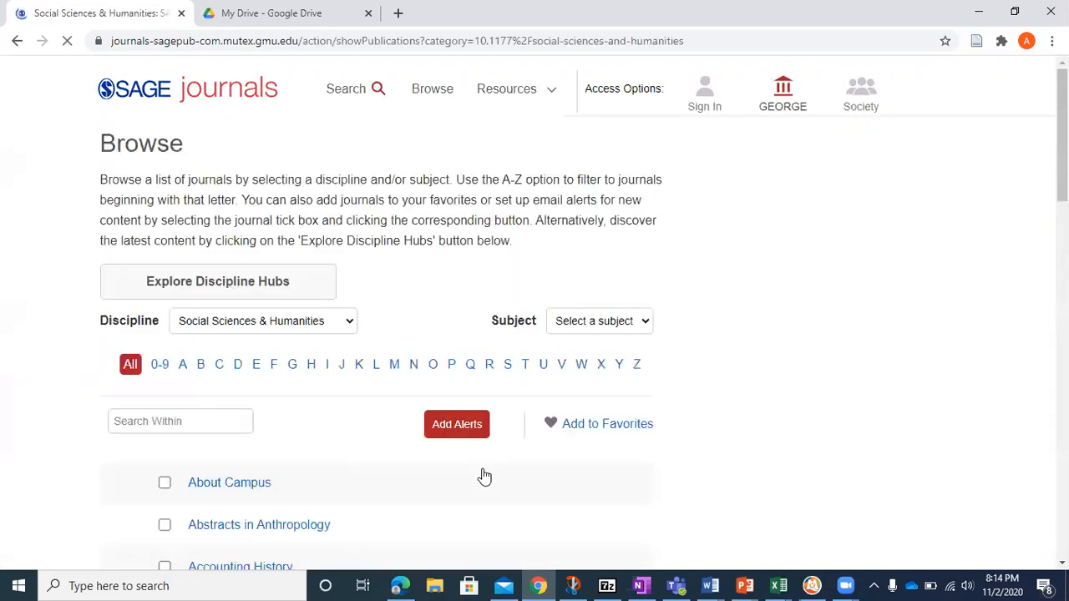
scroll(535, 317, "down", 2)
scroll(535, 334, "down", 8)
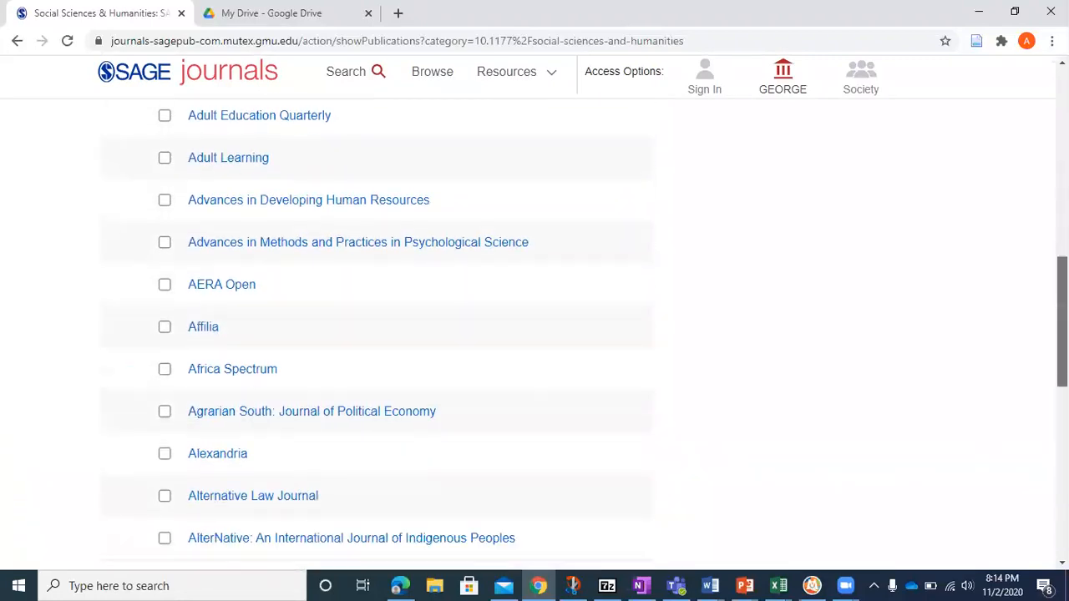
scroll(535, 334, "down", 3)
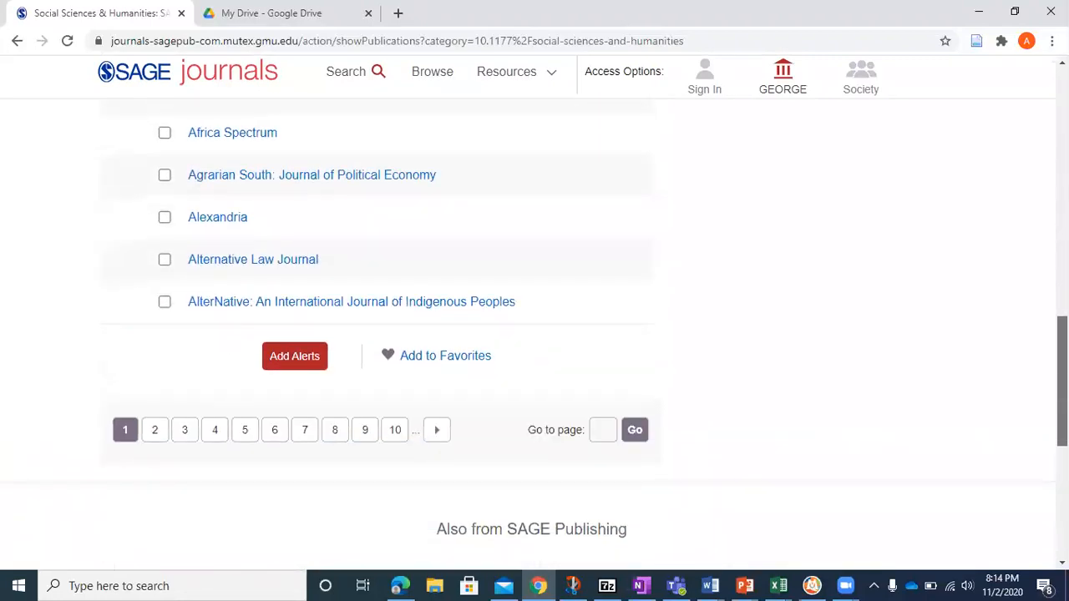
scroll(1035, 123, "up", 10)
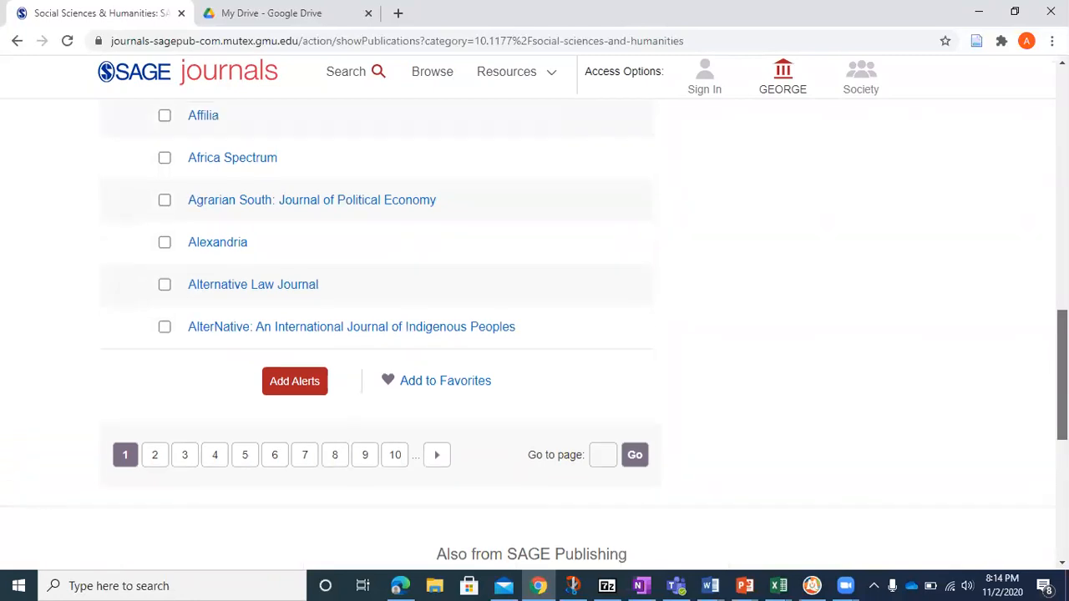
scroll(1036, 123, "up", 1)
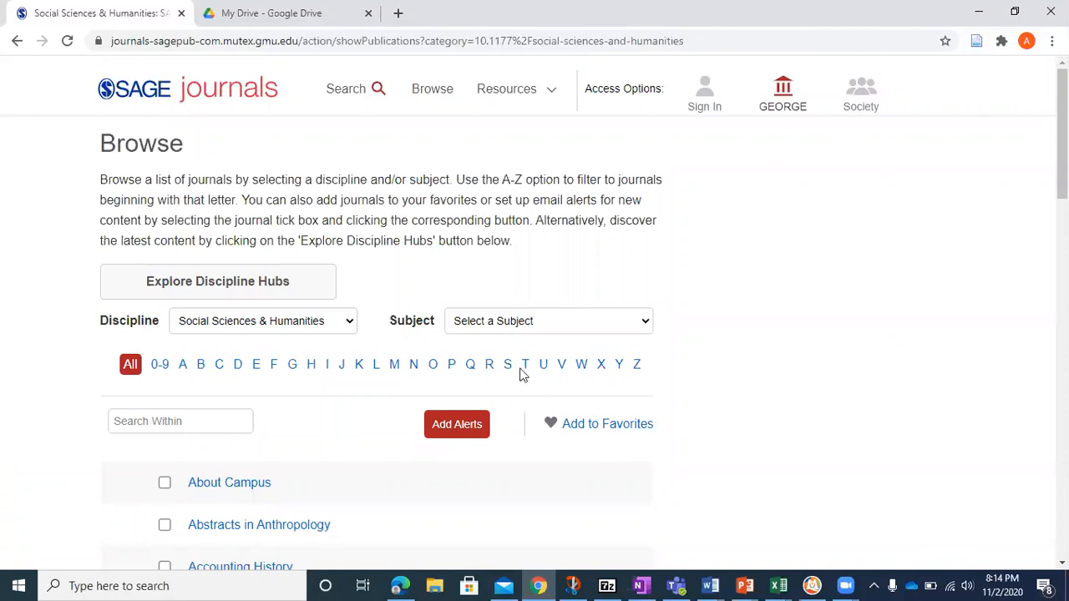
Filter the journal list by the Special Education subject and scroll through the results
left_click(483, 330)
key("l")
left_click_drag(653, 200, 656, 296)
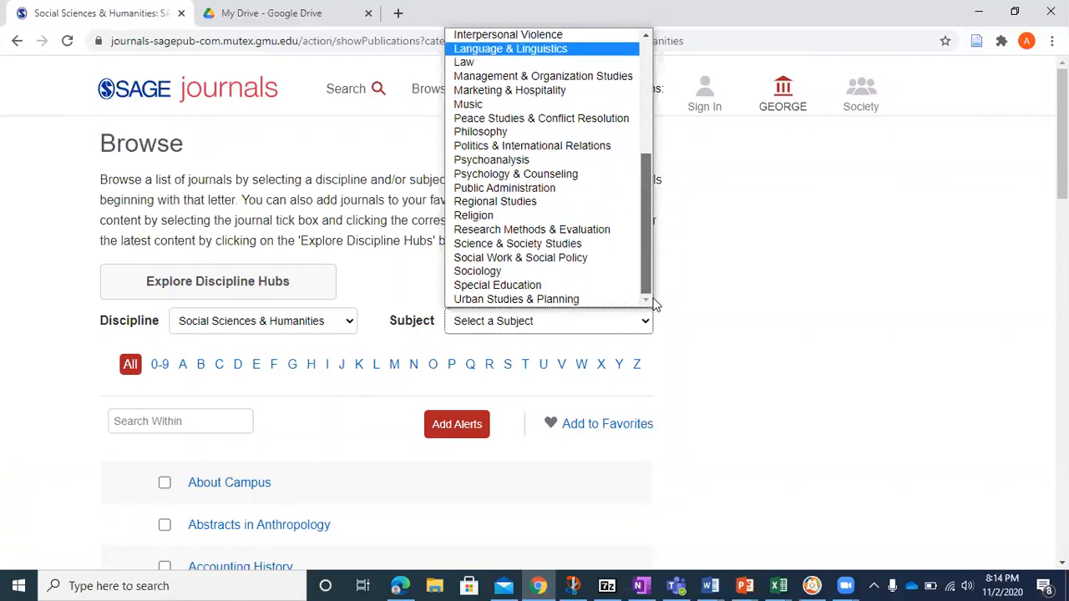
left_click(535, 288)
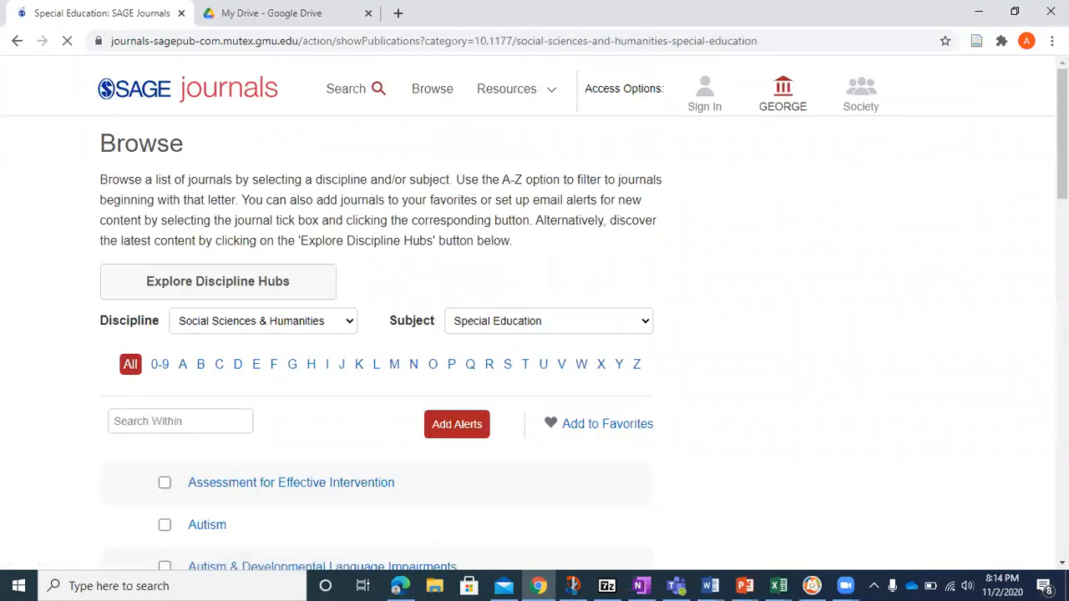
scroll(535, 334, "down", 2)
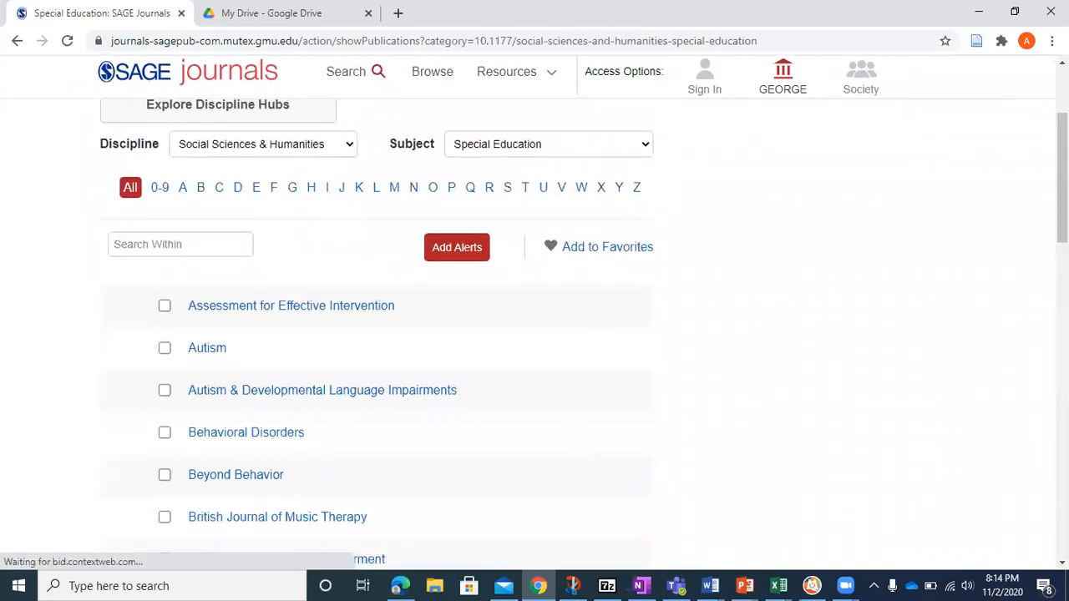
scroll(584, 335, "down", 1)
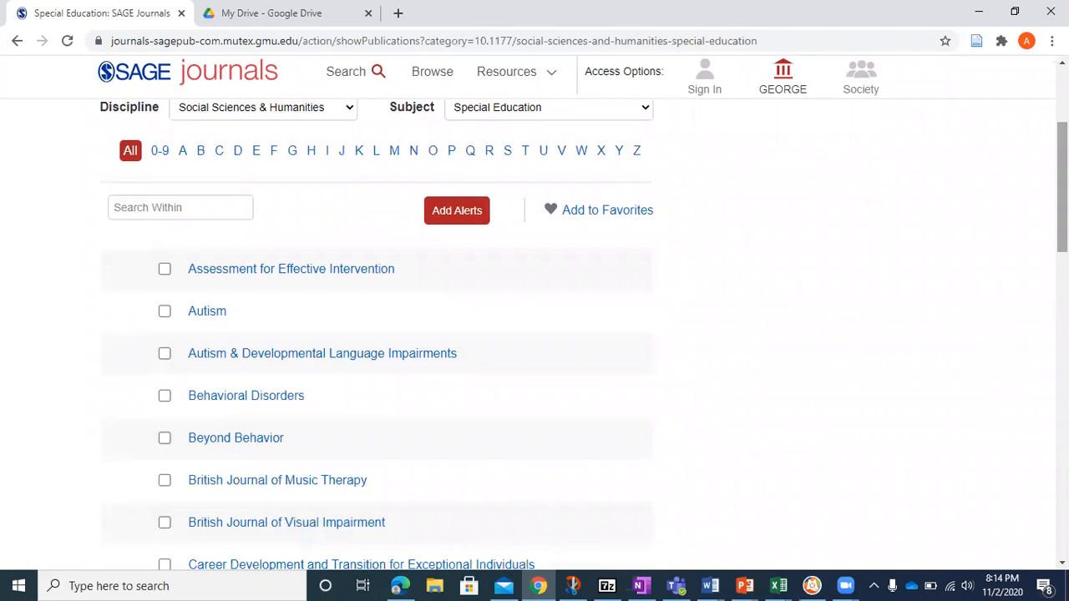
scroll(535, 334, "down", 6)
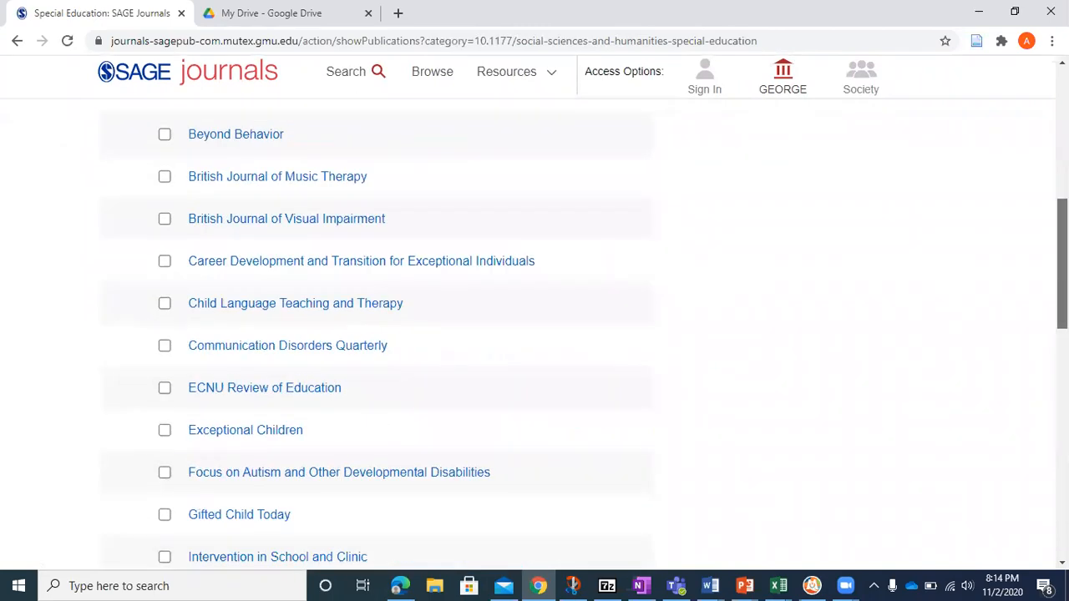
scroll(535, 334, "down", 2)
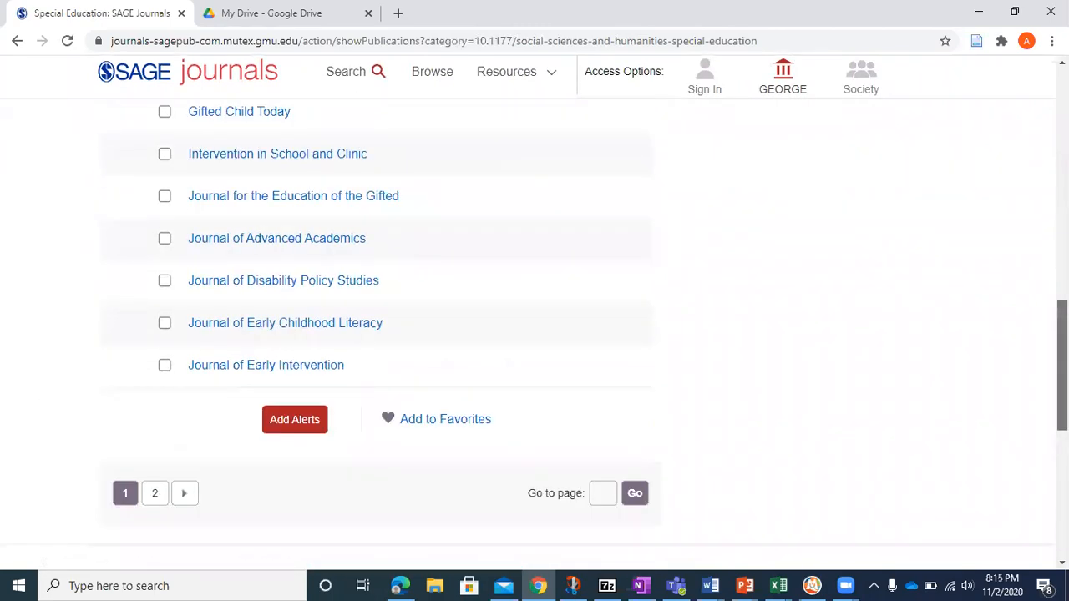
scroll(535, 334, "up", 7)
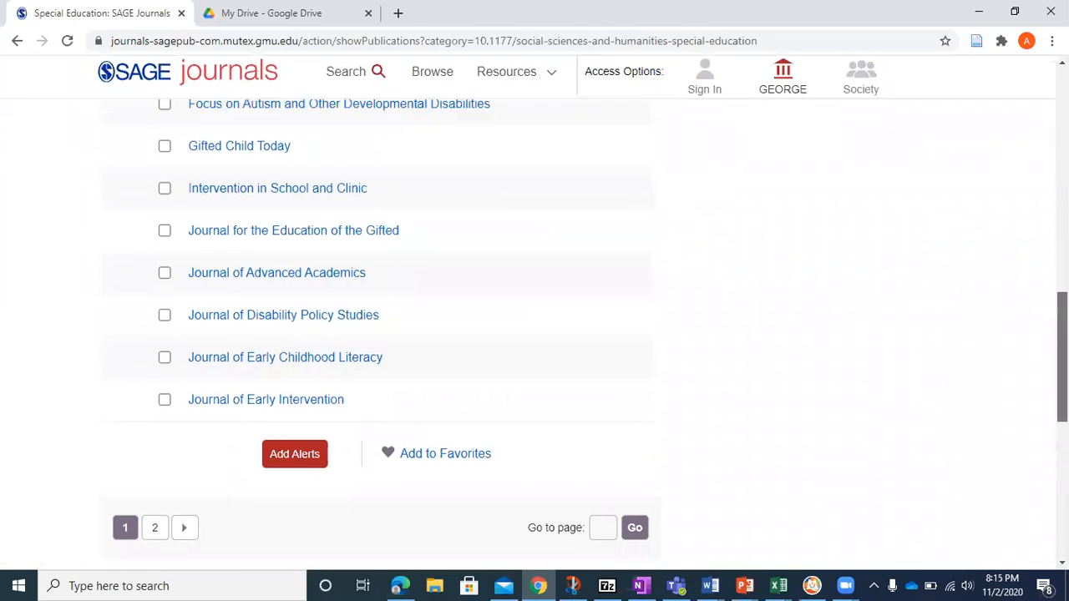
scroll(534, 334, "up", 4)
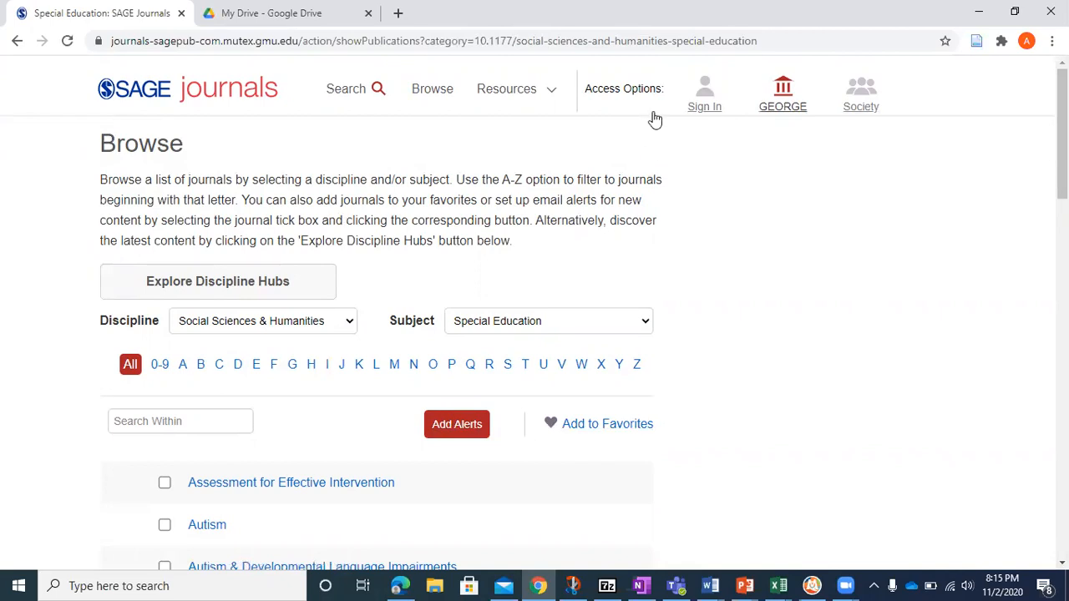
Open the Access Options dialog from the header's Sign In link
left_click(704, 111)
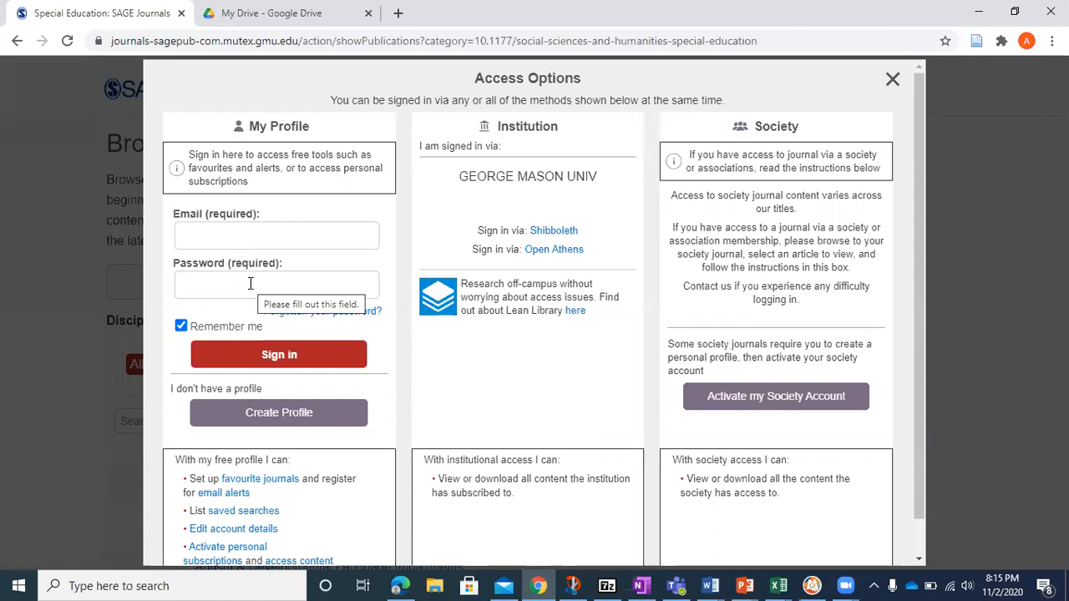
Start a new personal profile and fill in the registration e-mail address from a saved suggestion
left_click(284, 415)
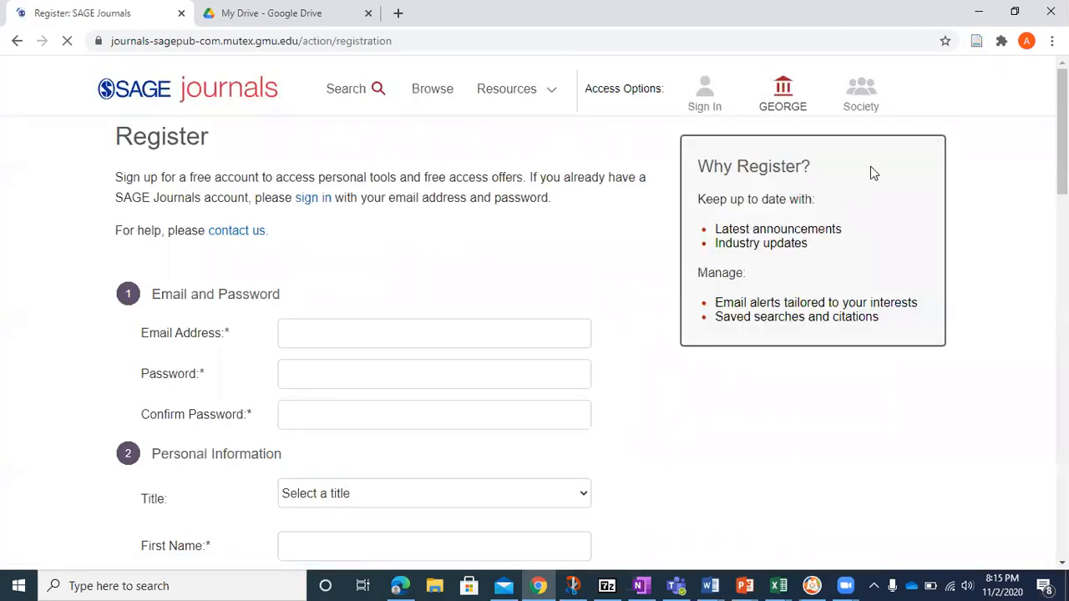
scroll(535, 315, "down", 1)
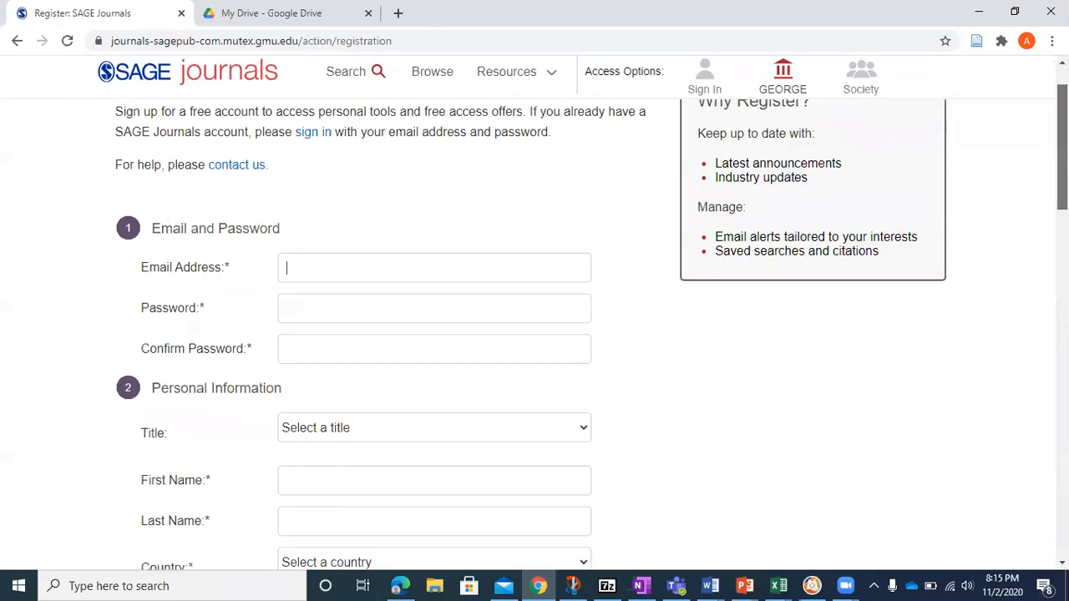
scroll(534, 334, "down", 4)
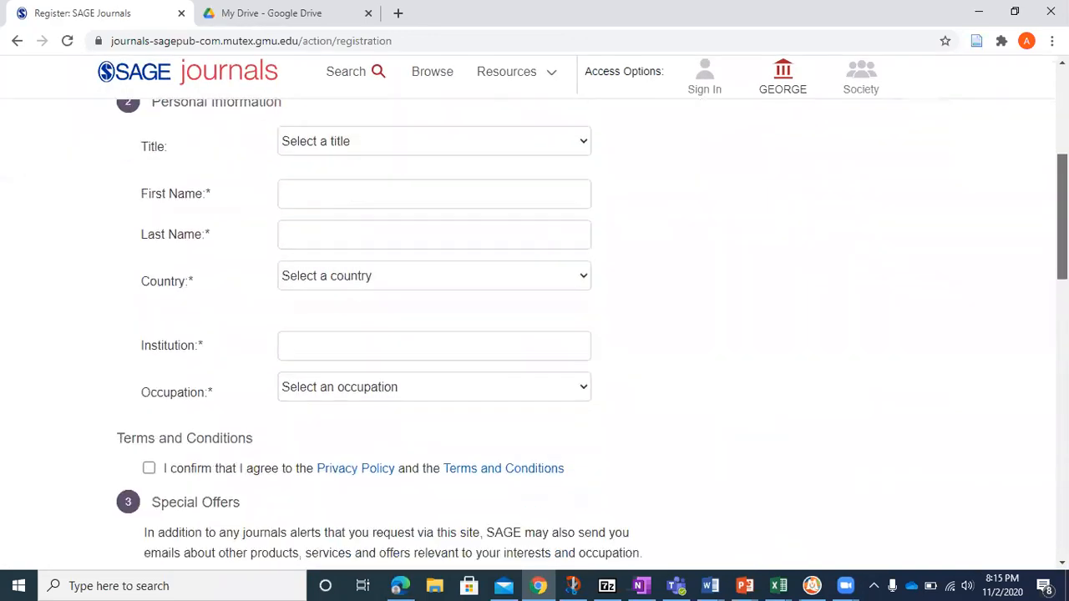
scroll(534, 334, "up", 5)
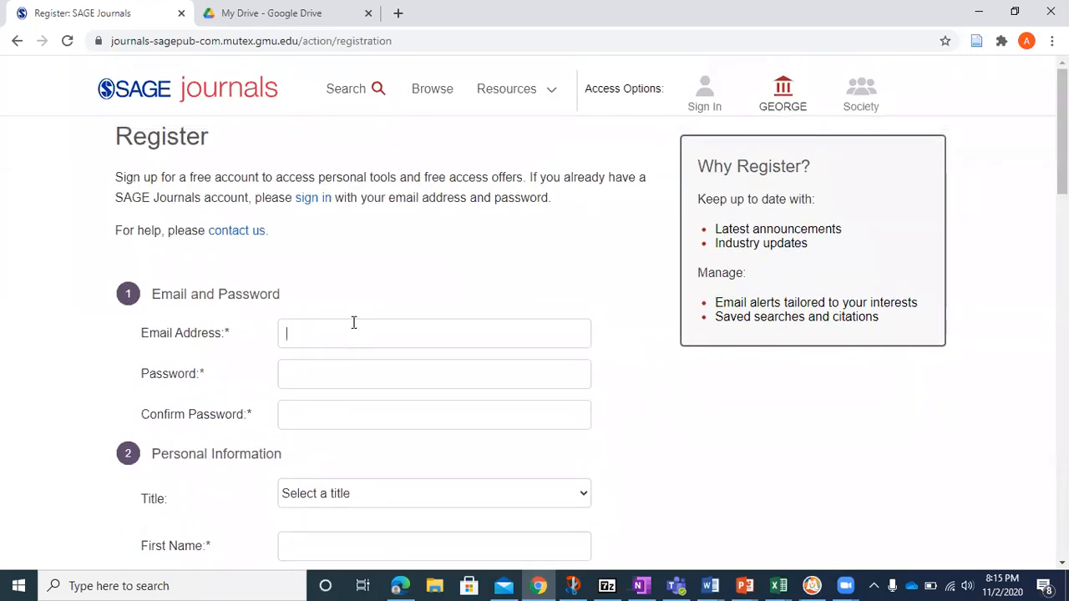
left_click(354, 323)
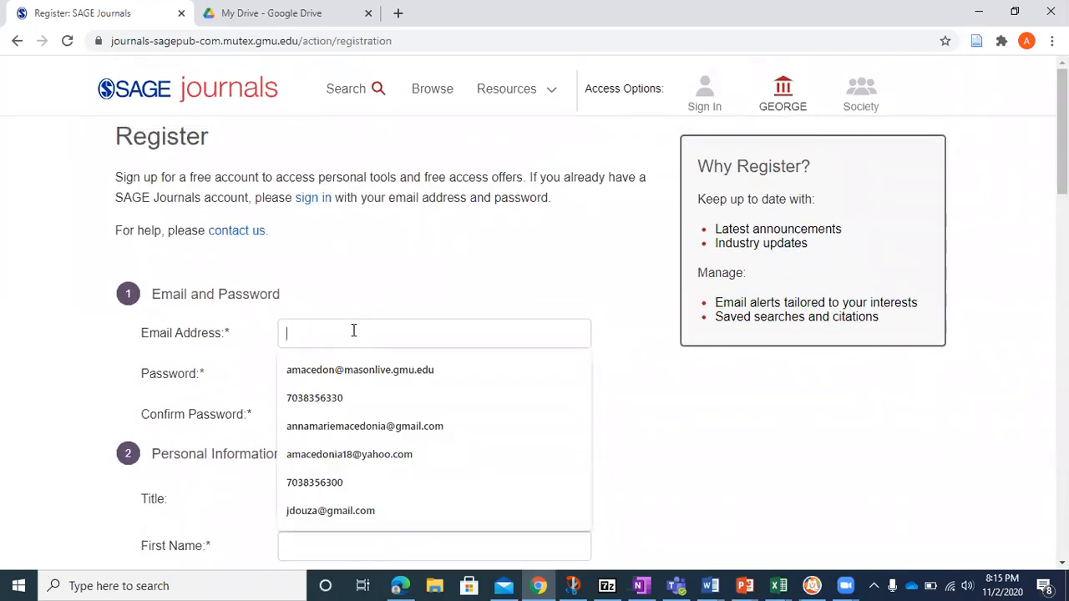
left_click(352, 365)
Enter the new account password and retype it in Confirm Password
left_click(347, 368)
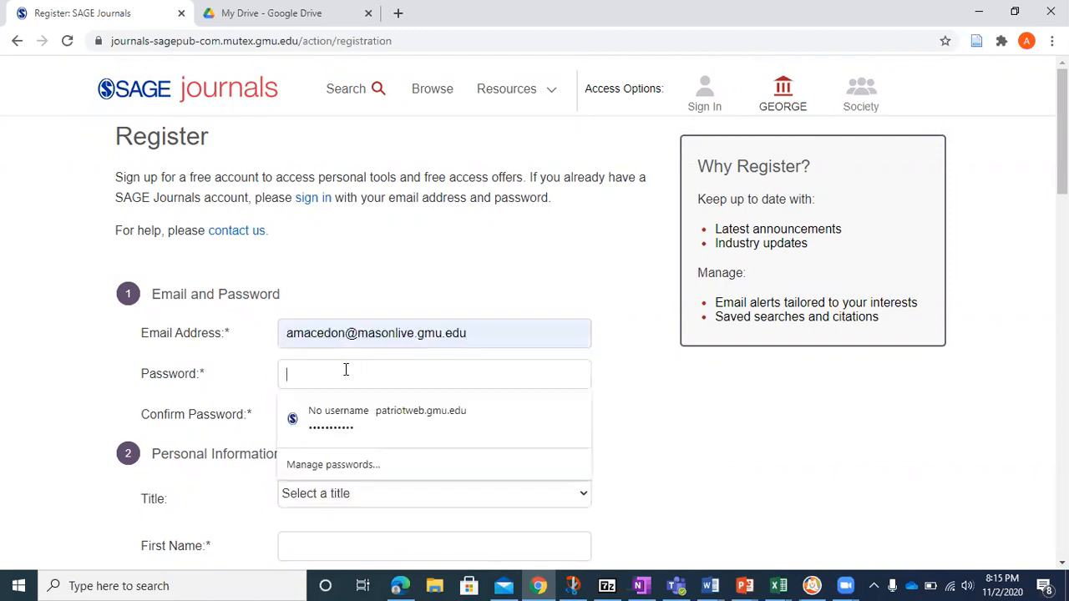
type("•••••••••••")
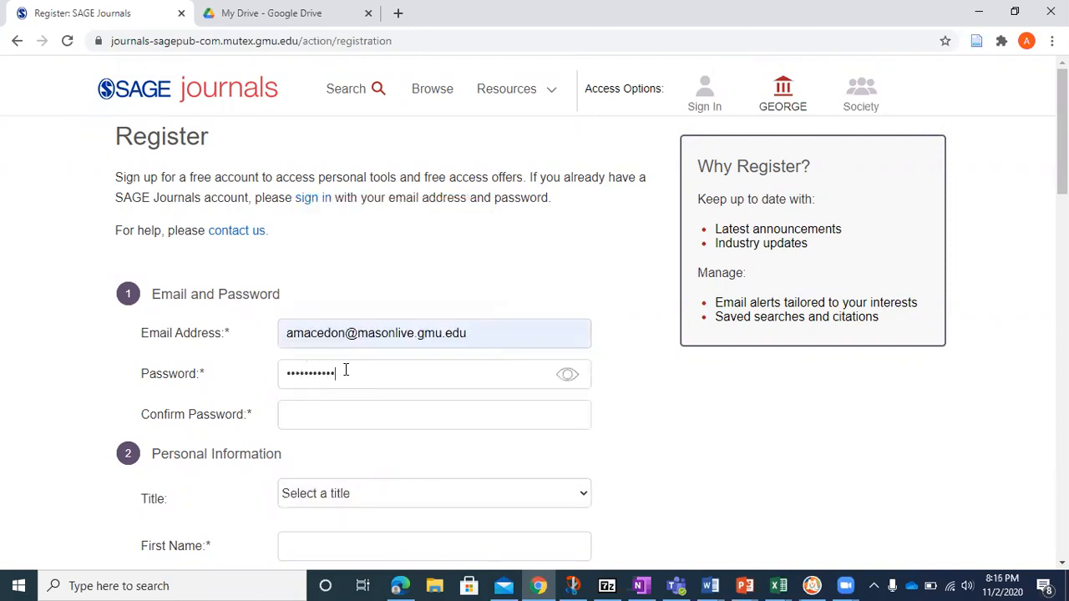
left_click(326, 420)
type("••••••••")
key("BackSpace")
key("BackSpace")
key("BackSpace")
key("BackSpace")
key("BackSpace")
key("BackSpace")
key("BackSpace")
key("BackSpace")
type("•••••••••••")
Set title Miss, autofill first and last name, and choose United States as country
scroll(1063, 150, "down", 1)
scroll(1062, 167, "down", 1)
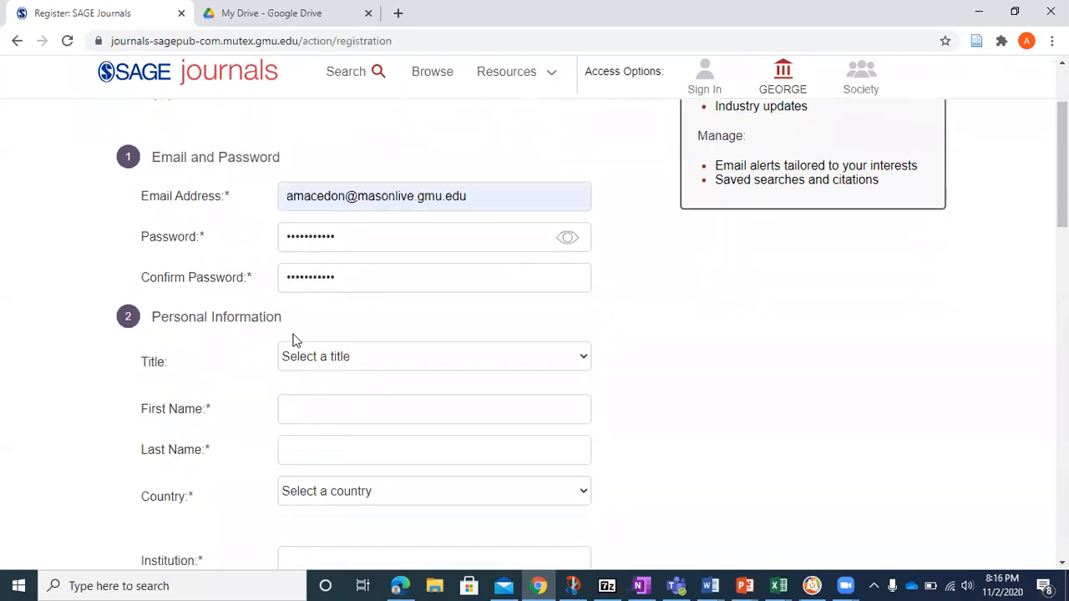
left_click(291, 354)
left_click(298, 429)
left_click(316, 410)
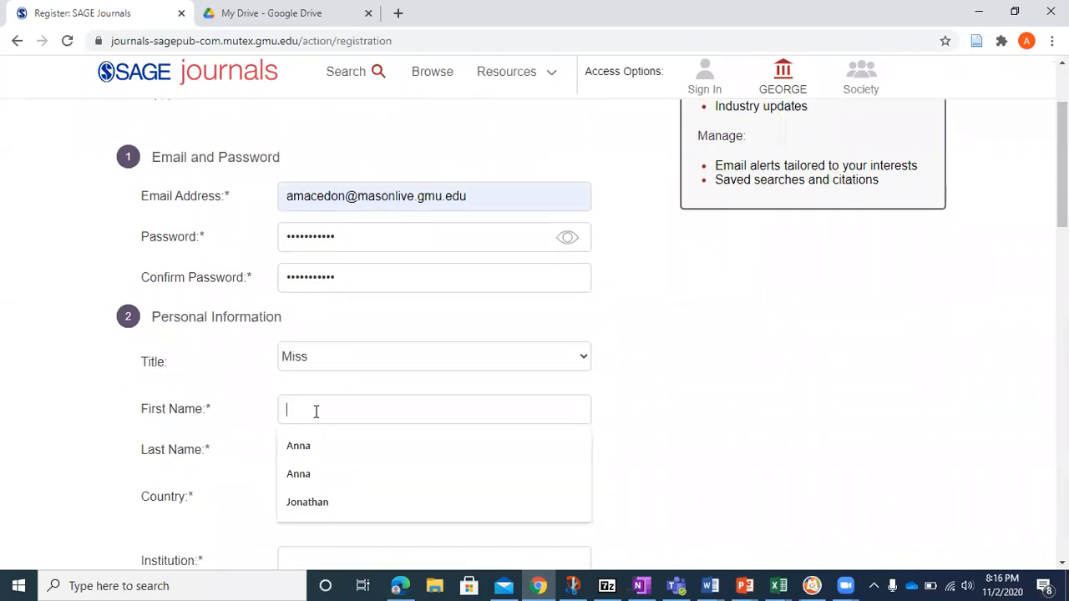
left_click(306, 446)
left_click(306, 451)
left_click(307, 485)
left_click(307, 485)
left_click(301, 179)
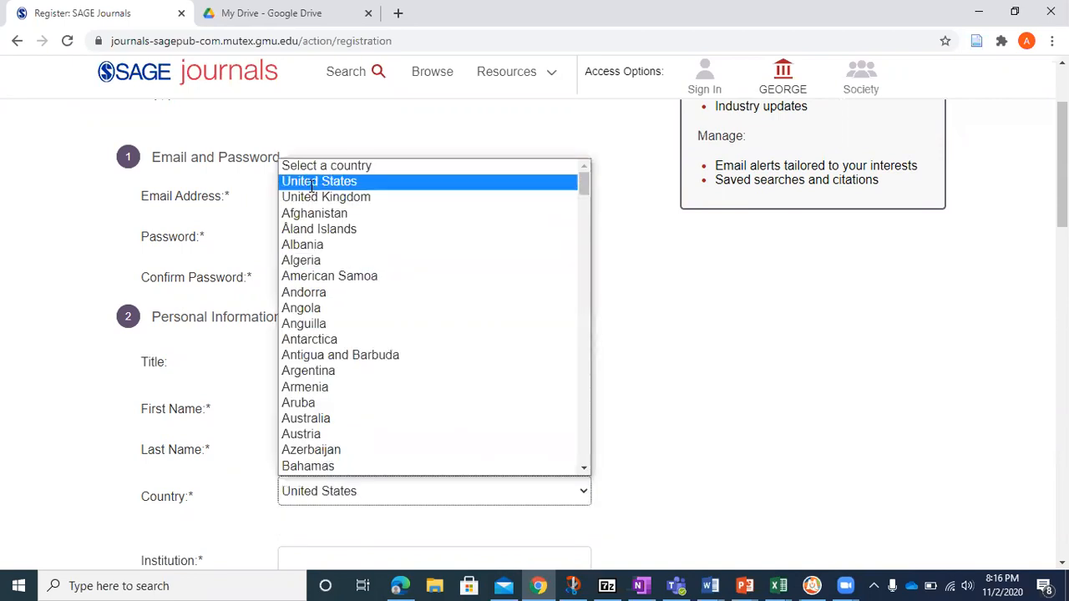
Set the institution to George Mason University
scroll(968, 297, "down", 2)
left_click(367, 371)
type("rge")
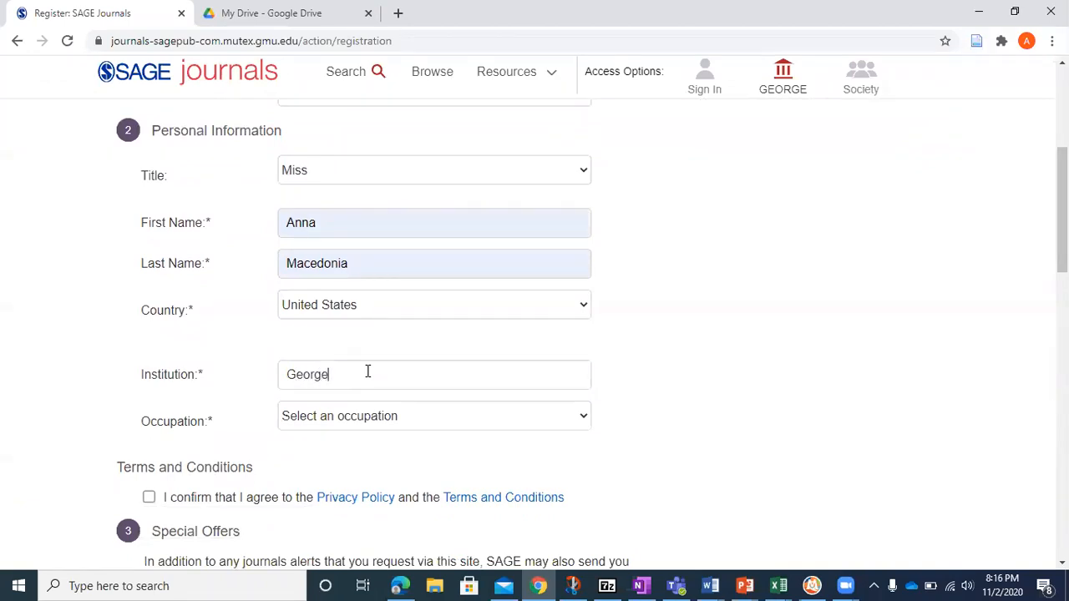
type(" Mason")
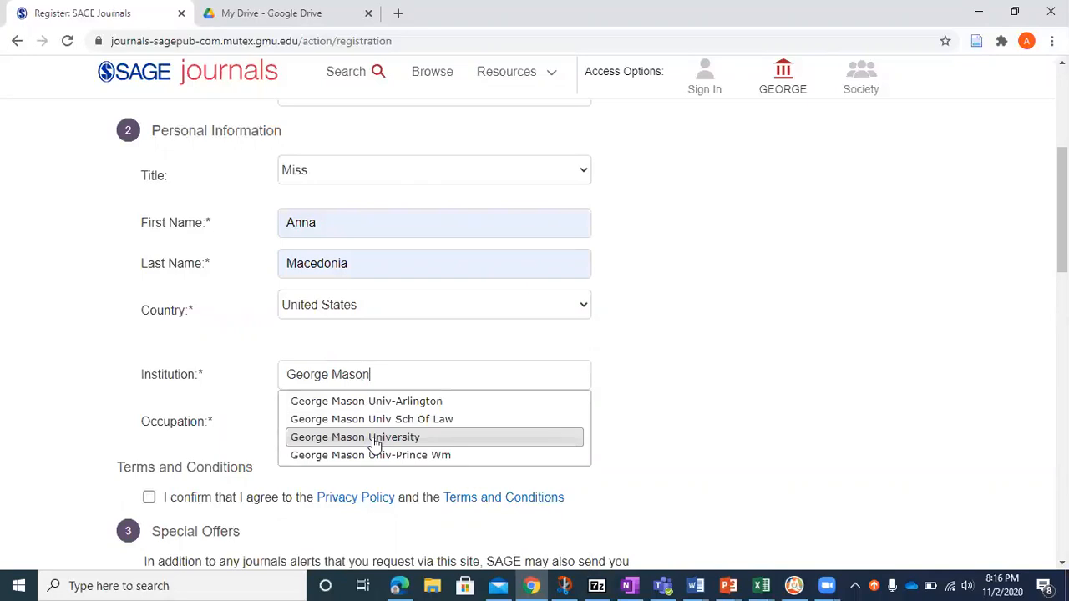
left_click(373, 437)
Choose occupation Student and job title Postgraduate Student, and accept the terms
scroll(365, 368, "down", 1)
left_click(365, 360)
left_click(370, 361)
left_click(577, 359)
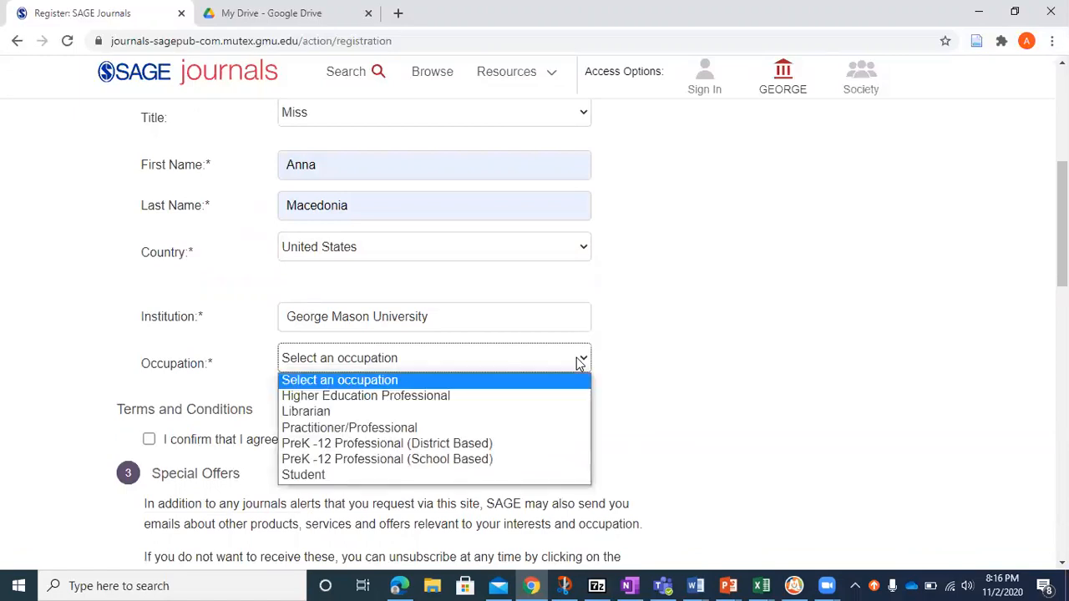
left_click(378, 475)
left_click(313, 410)
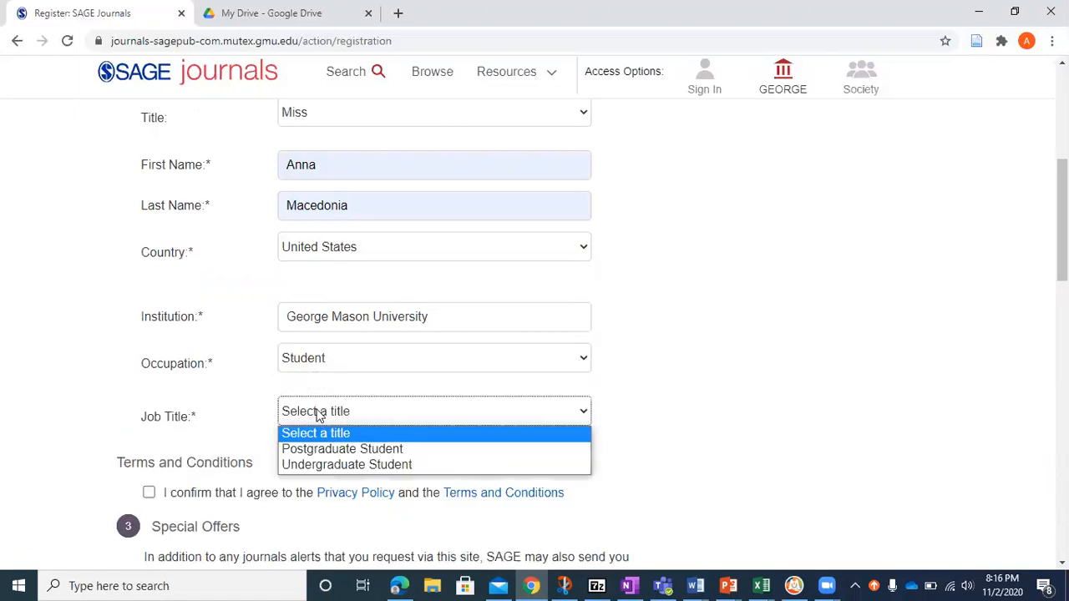
left_click(310, 454)
scroll(167, 182, "down", 3)
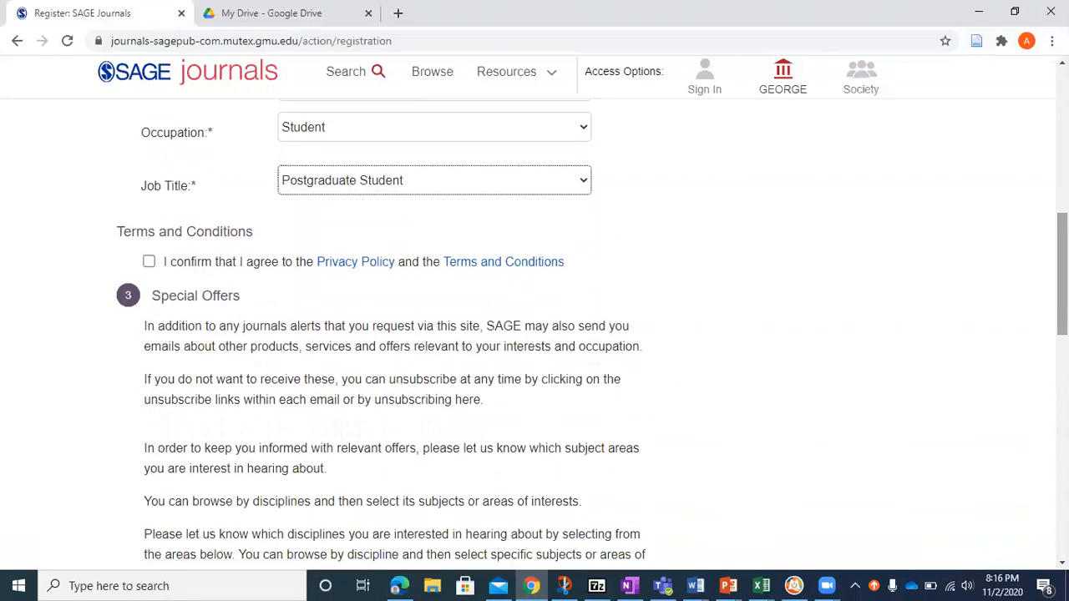
left_click(148, 263)
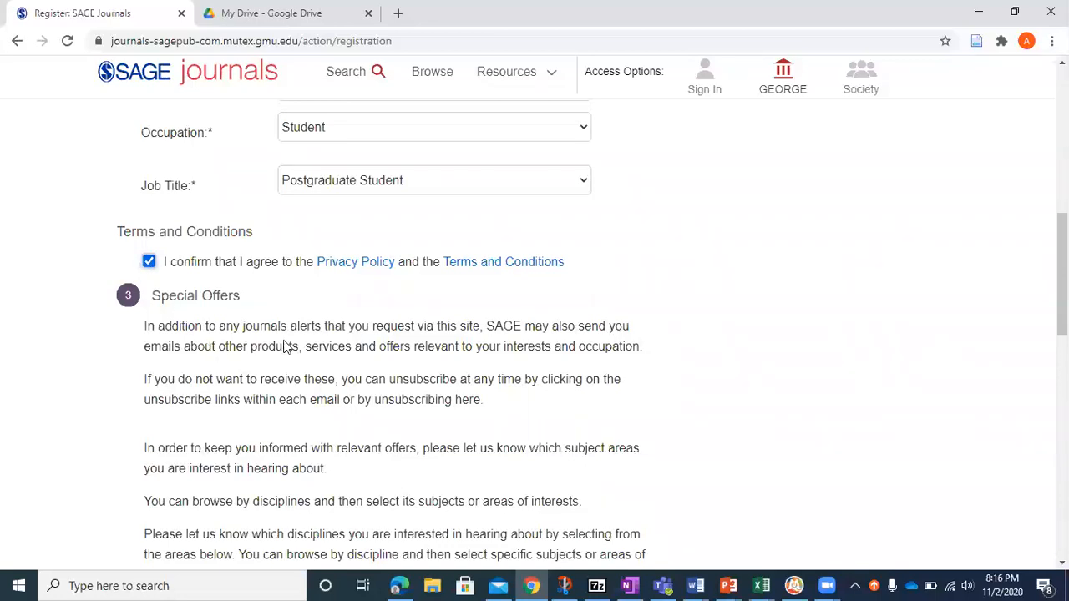
left_click_drag(1062, 248, 1062, 325)
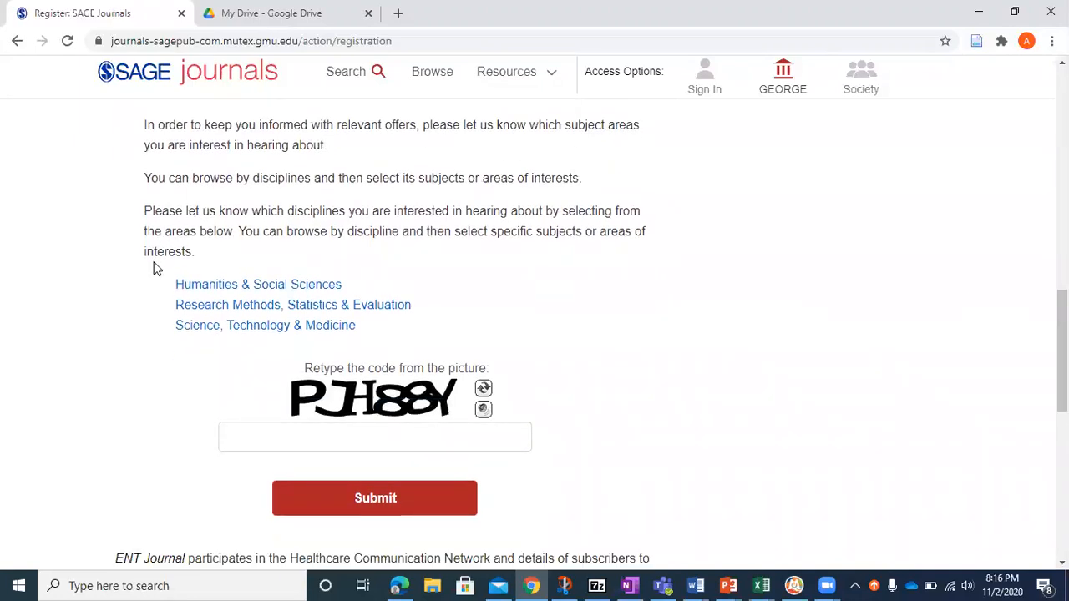
Tick Special Education under Humanities & Social Sciences > Education, then collapse the category
left_click(189, 288)
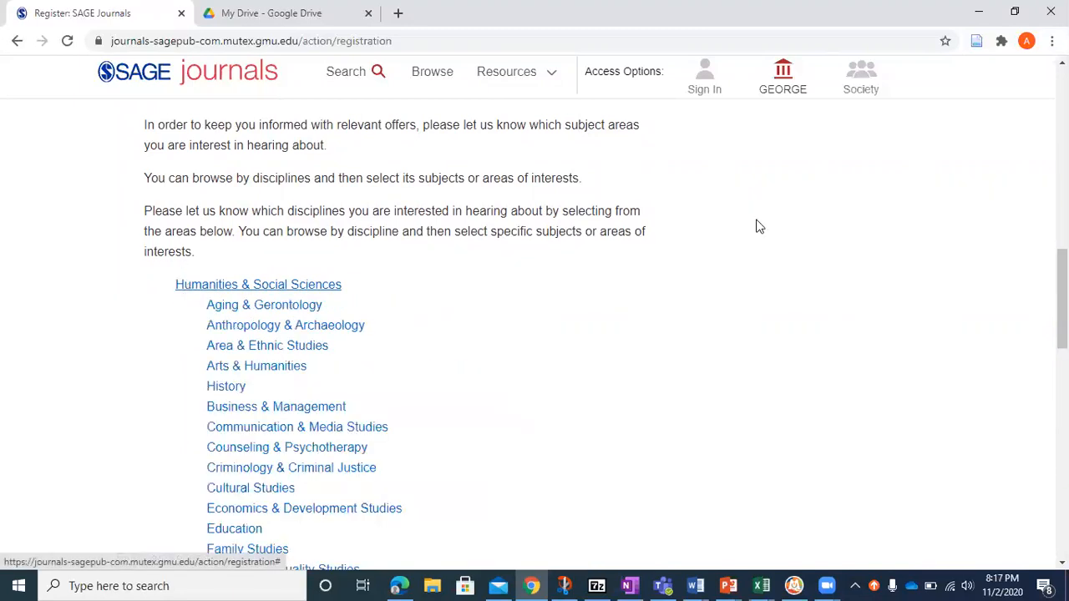
left_click_drag(1062, 301, 1062, 344)
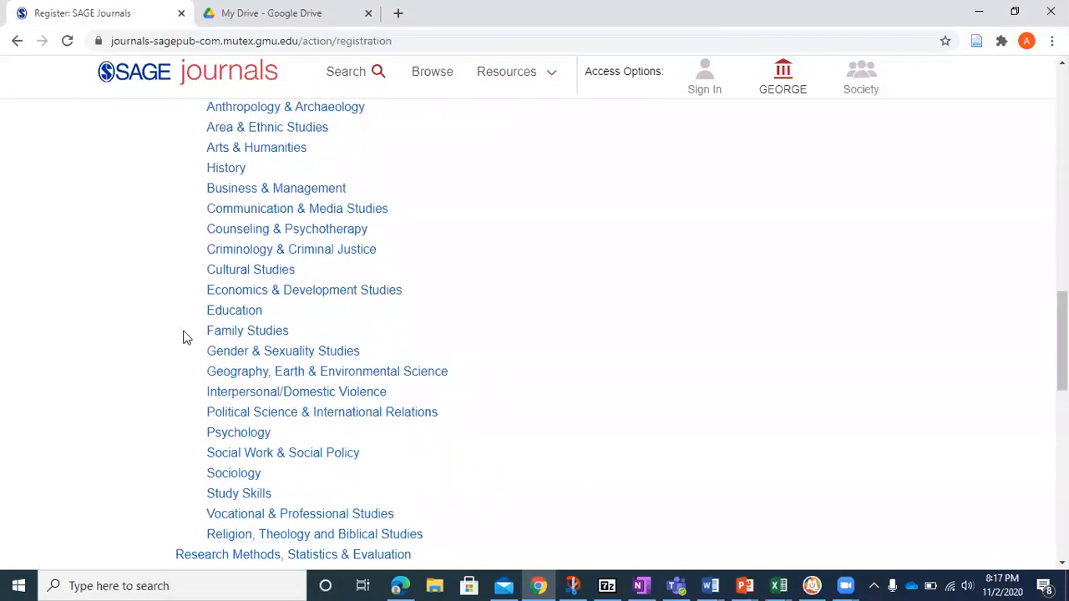
left_click(216, 316)
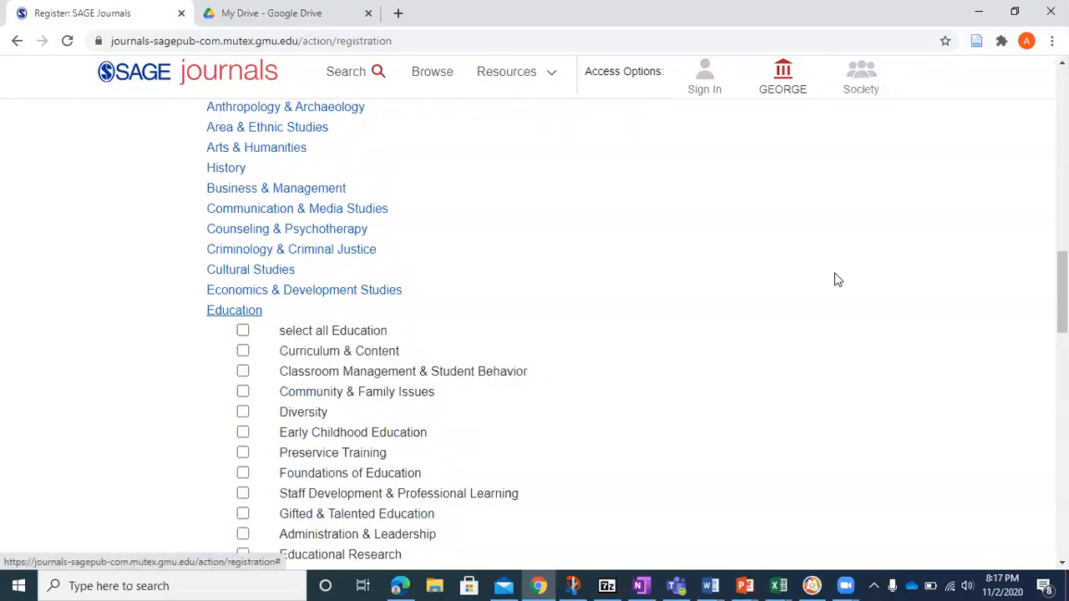
left_click_drag(1062, 292, 1062, 331)
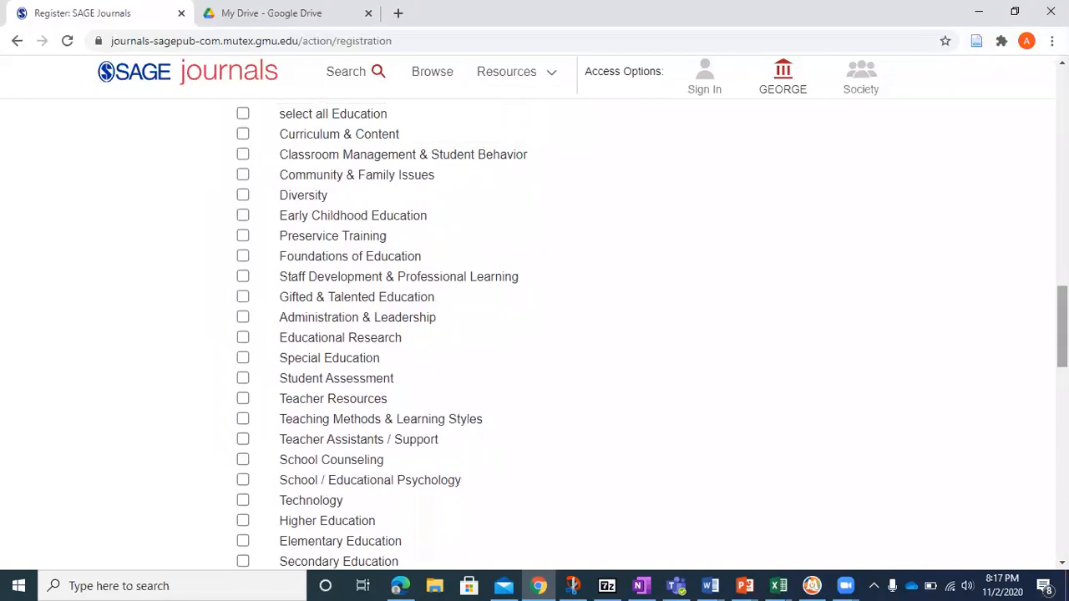
left_click(243, 359)
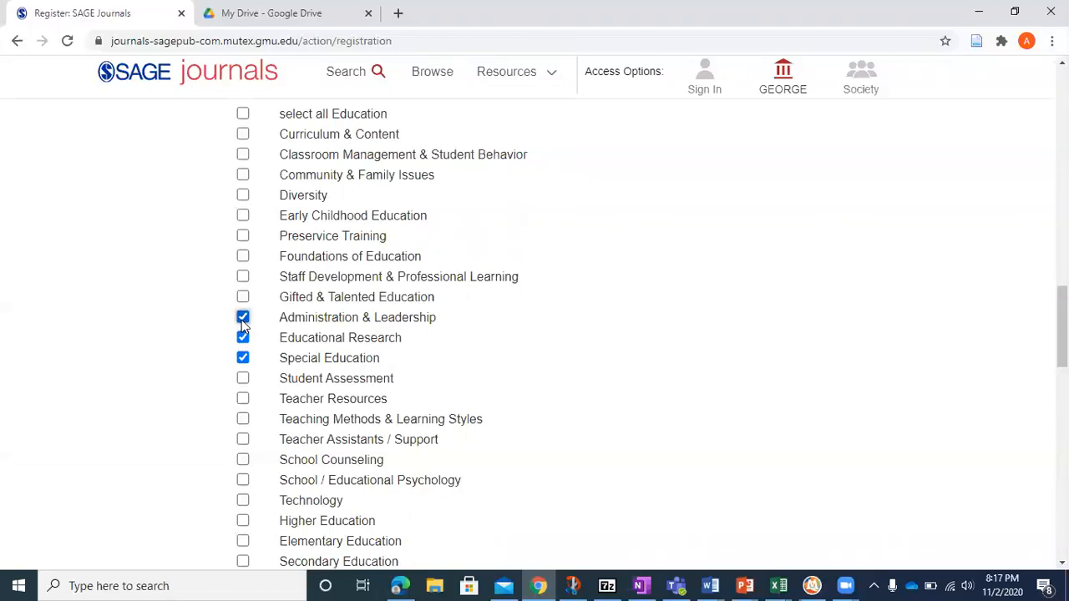
left_click_drag(1062, 326, 1062, 276)
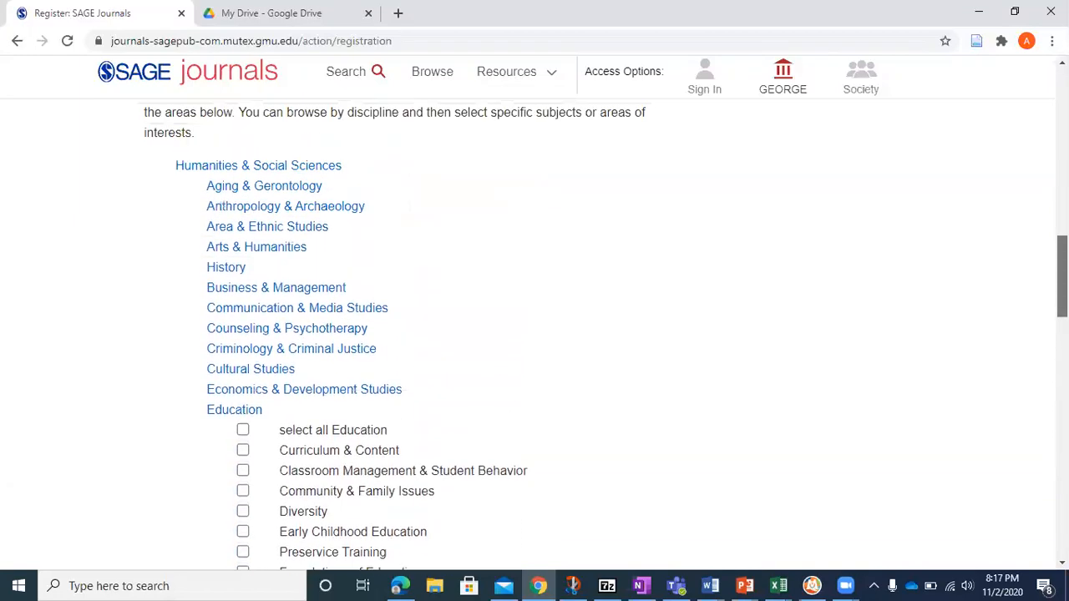
left_click(271, 167)
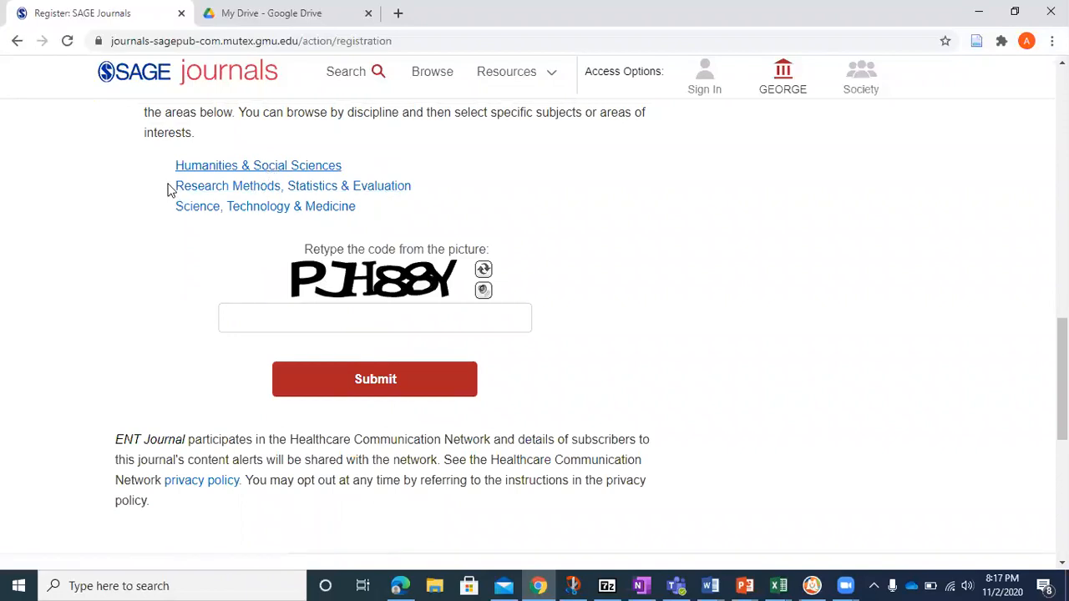
Under Research Methods, select all Qualitative Research subjects and tick ANOVA/MANOVA and Test & Measurement
left_click(211, 190)
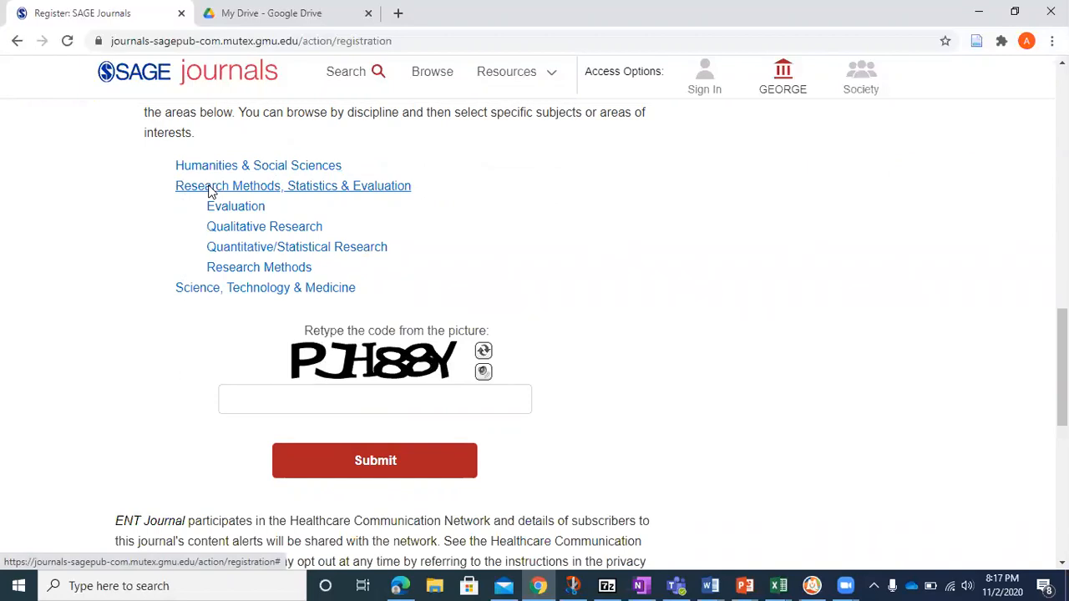
left_click(222, 232)
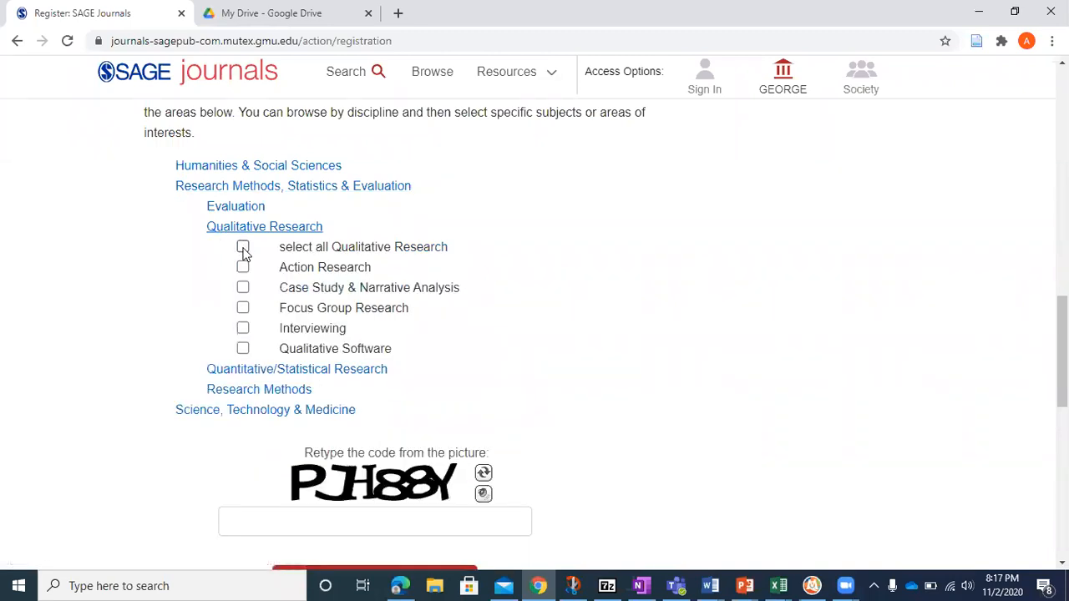
left_click(243, 249)
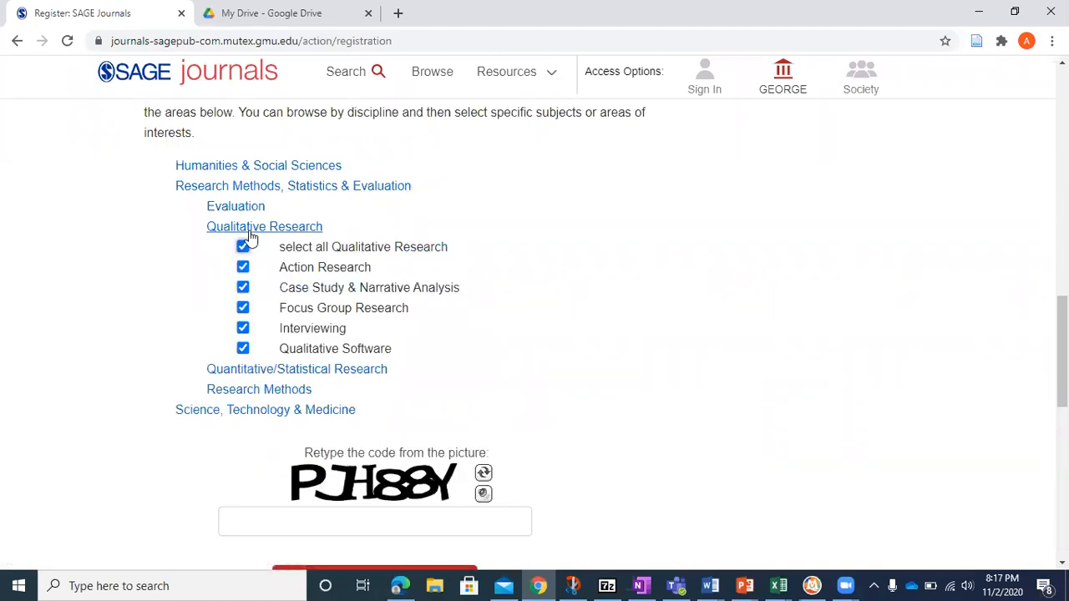
left_click(250, 235)
left_click(249, 250)
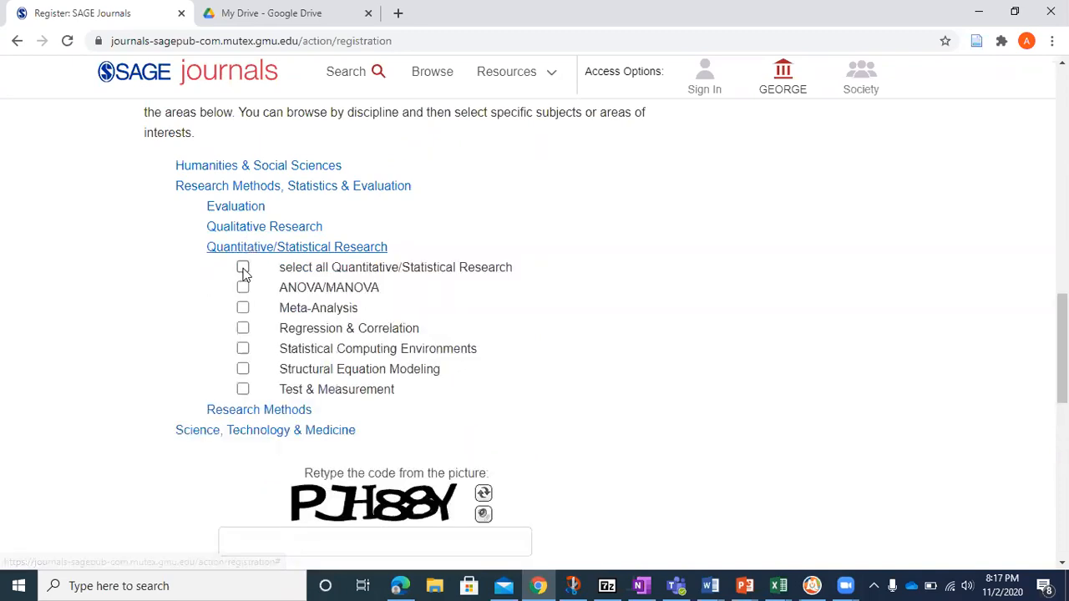
left_click(242, 288)
left_click(242, 389)
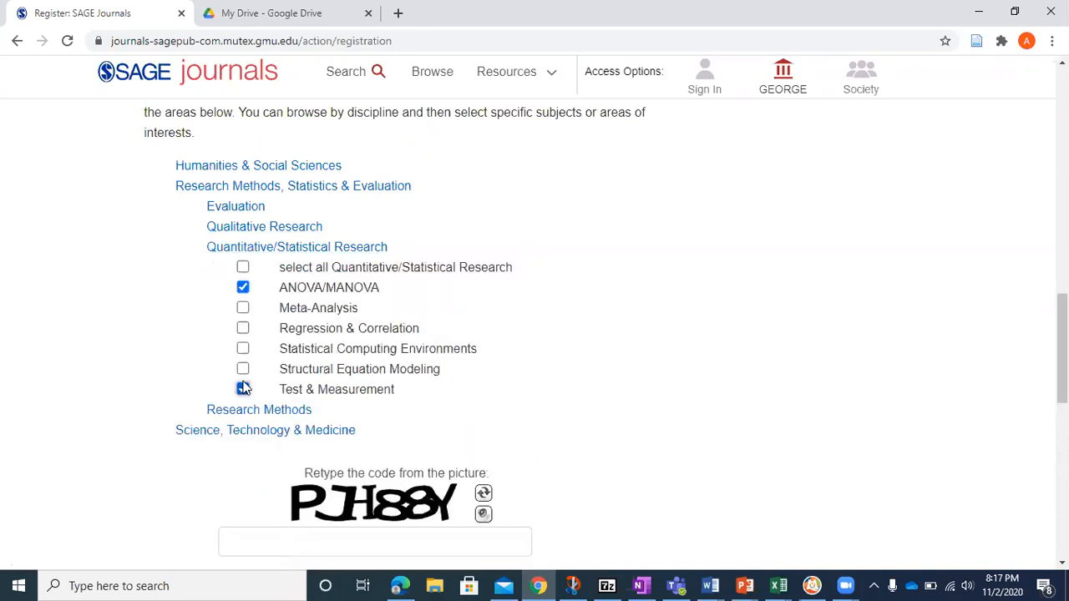
left_click(255, 249)
Select all Evaluation subjects and click the picture verification box
left_click(247, 208)
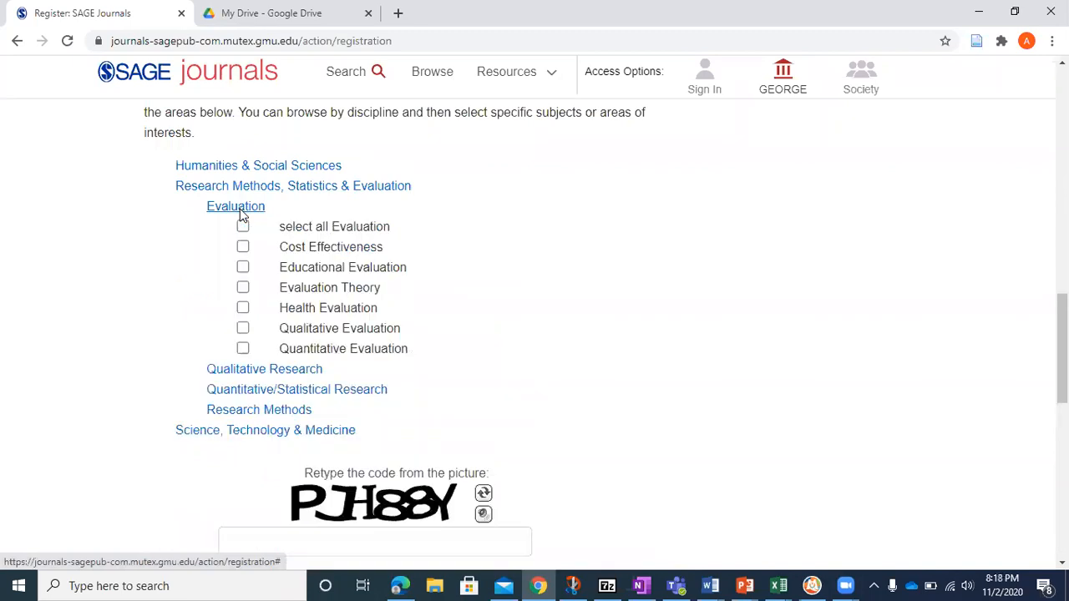
left_click(243, 227)
left_click(240, 209)
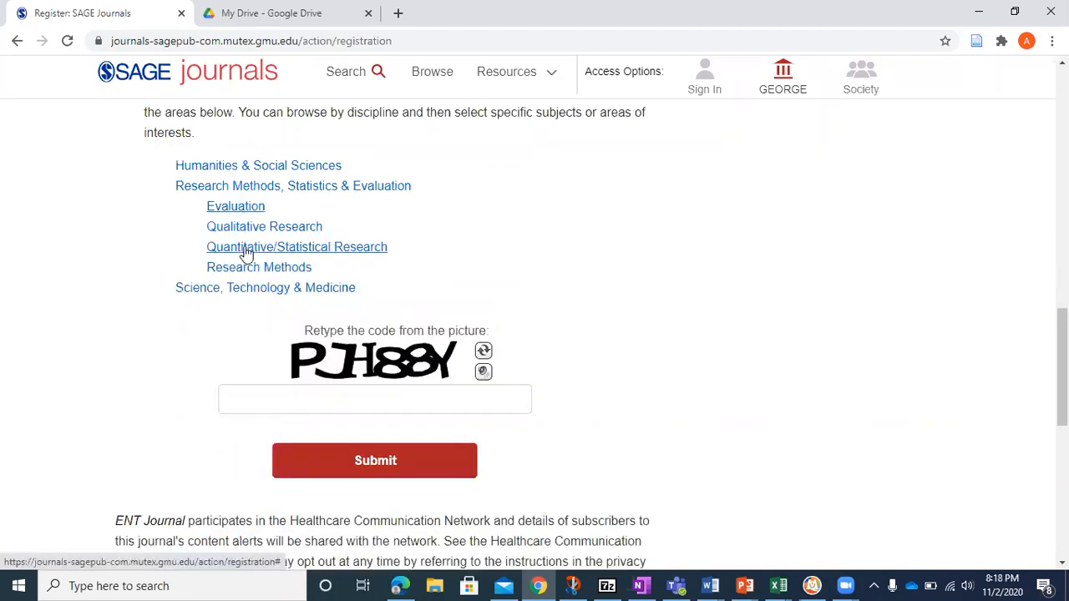
left_click(351, 398)
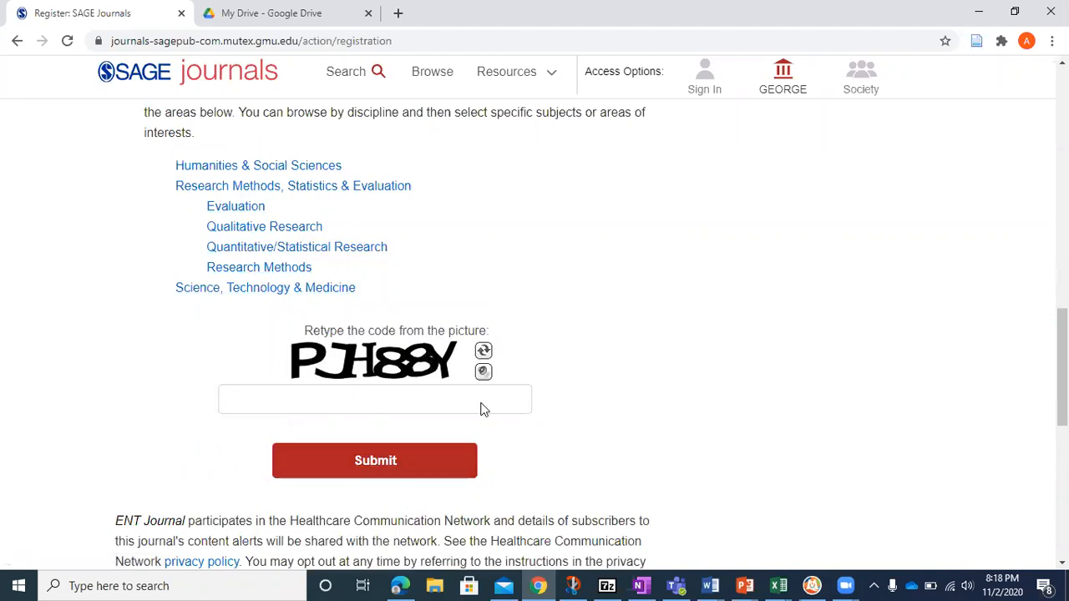
left_click_drag(1062, 367, 1040, 74)
Enter the account e-mail and password in Access Options and attempt to sign in
left_click(710, 99)
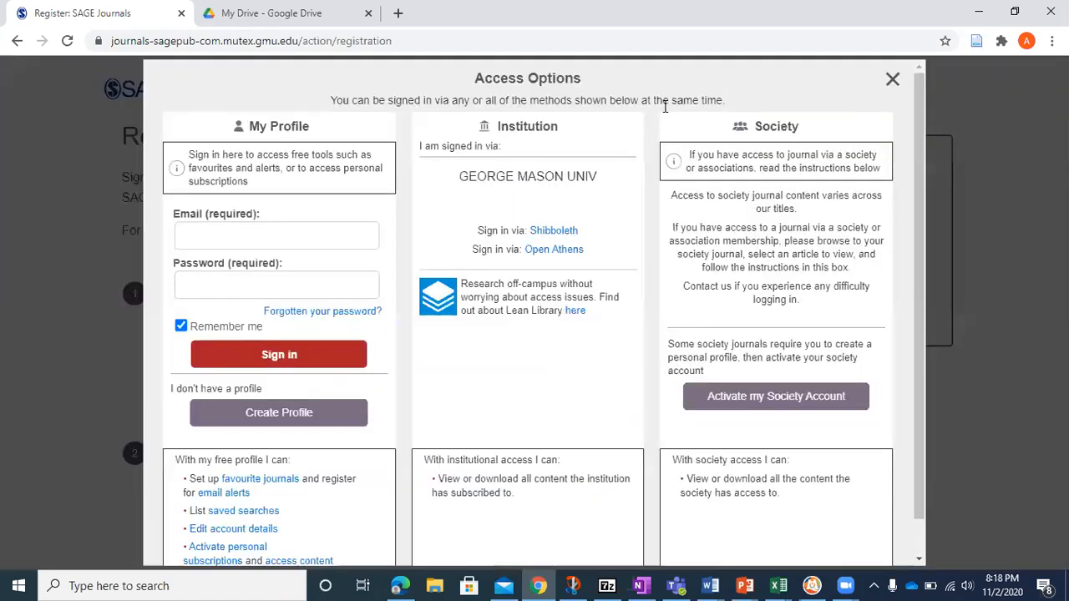
left_click(237, 238)
type("amaced")
key("BackSpace")
key("BackSpace")
key("BackSpace")
key("BackSpace")
type("macedon")
key("BackSpace")
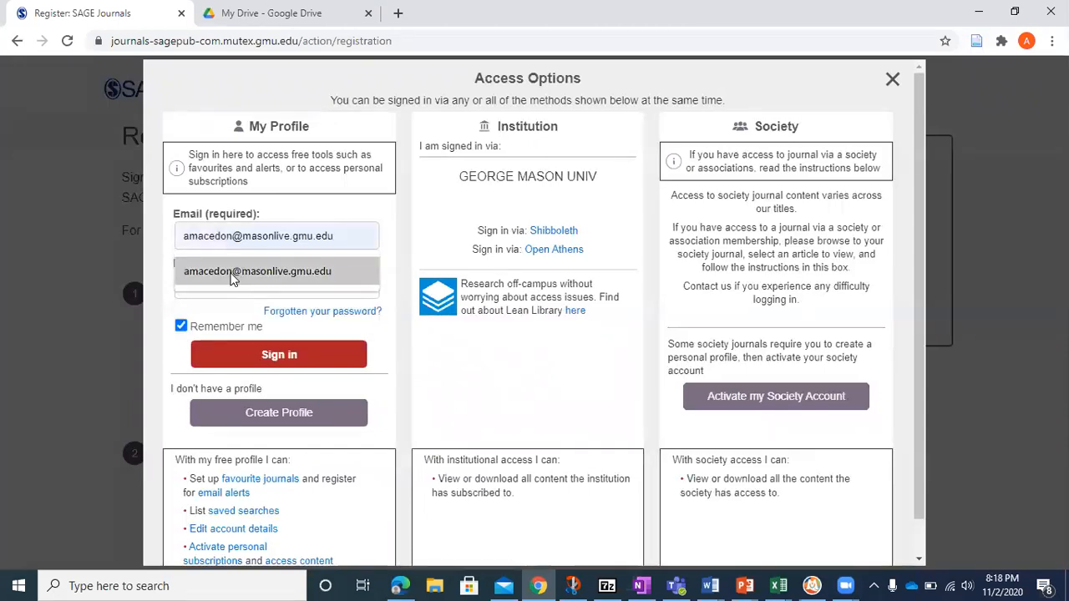
left_click(236, 272)
left_click(231, 275)
type("•••••")
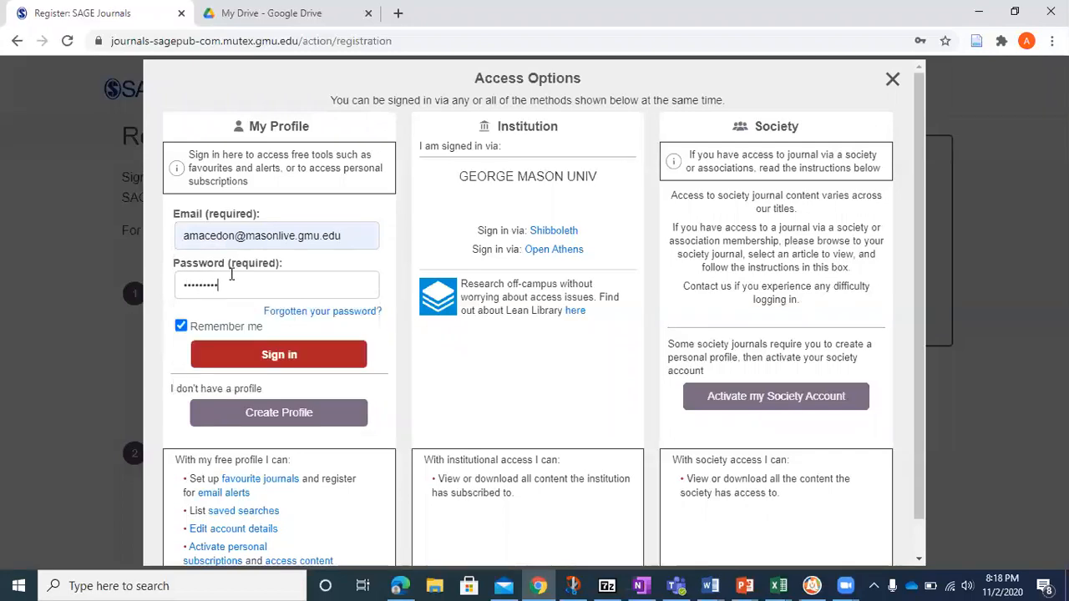
left_click(252, 350)
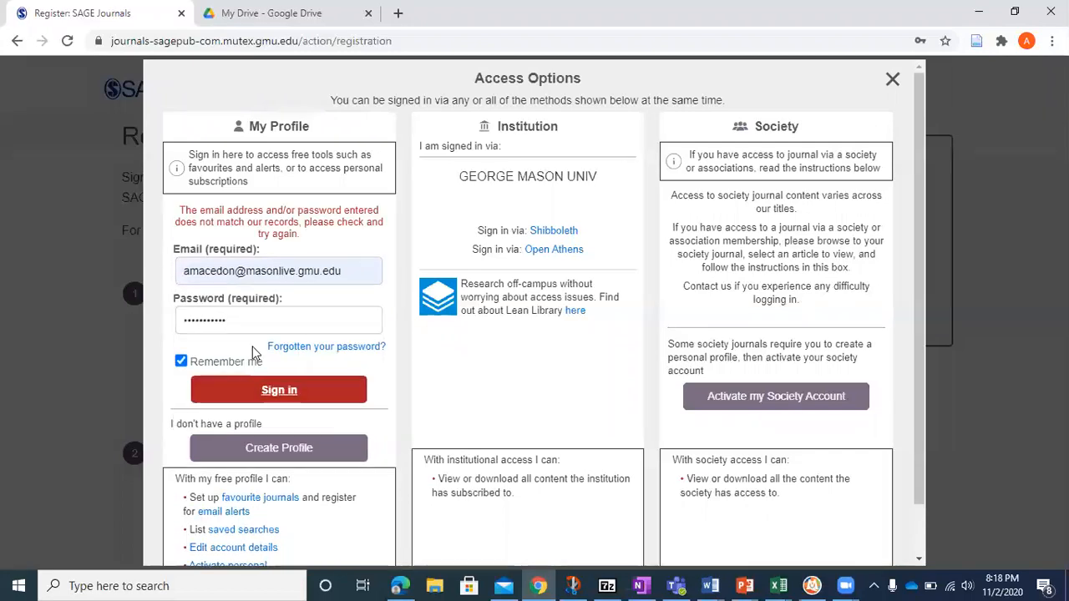
left_click_drag(267, 324, 91, 313)
left_click(91, 313)
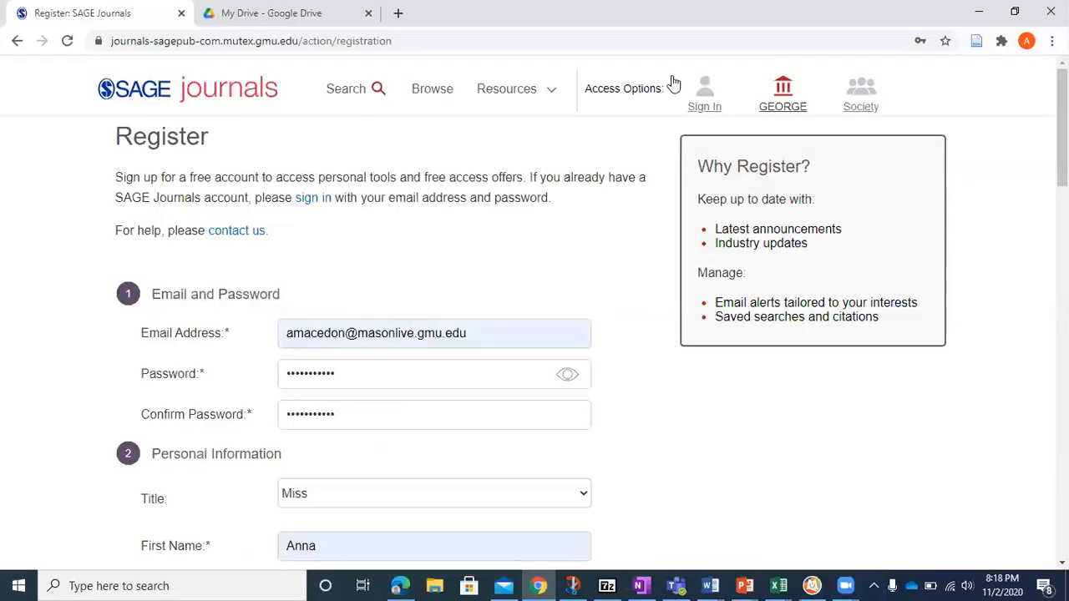
Reopen Access Options and turn off remembering the login
left_click(623, 88)
left_click_drag(293, 321, 52, 350)
left_click(718, 99)
left_click(181, 360)
left_click(138, 333)
left_click(710, 104)
Replace the saved password, sign in to the profile, and confirm it is signed in
left_click(258, 320)
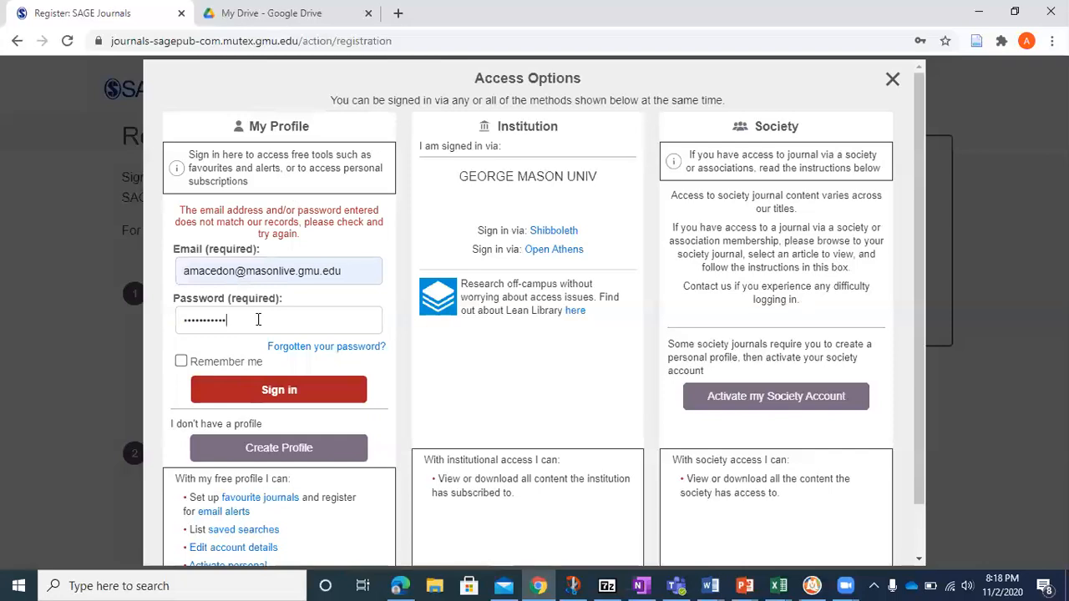
key("BackSpace")
key("BackSpace")
key("BackSpace")
key("BackSpace")
key("BackSpace")
key("BackSpace")
key("BackSpace")
key("BackSpace")
key("BackSpace")
key("BackSpace")
type("********")
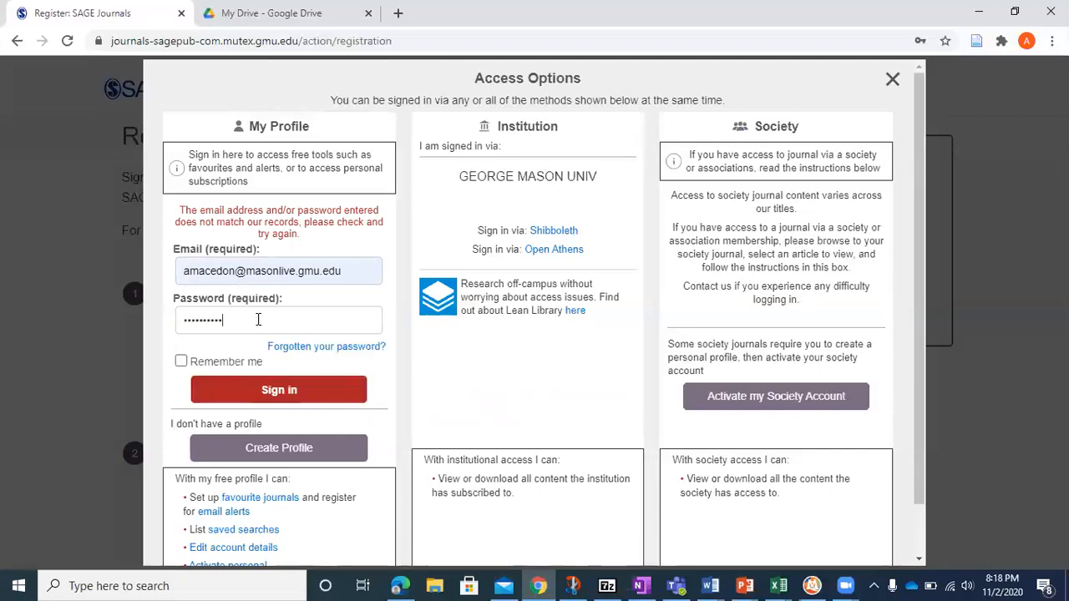
left_click(275, 389)
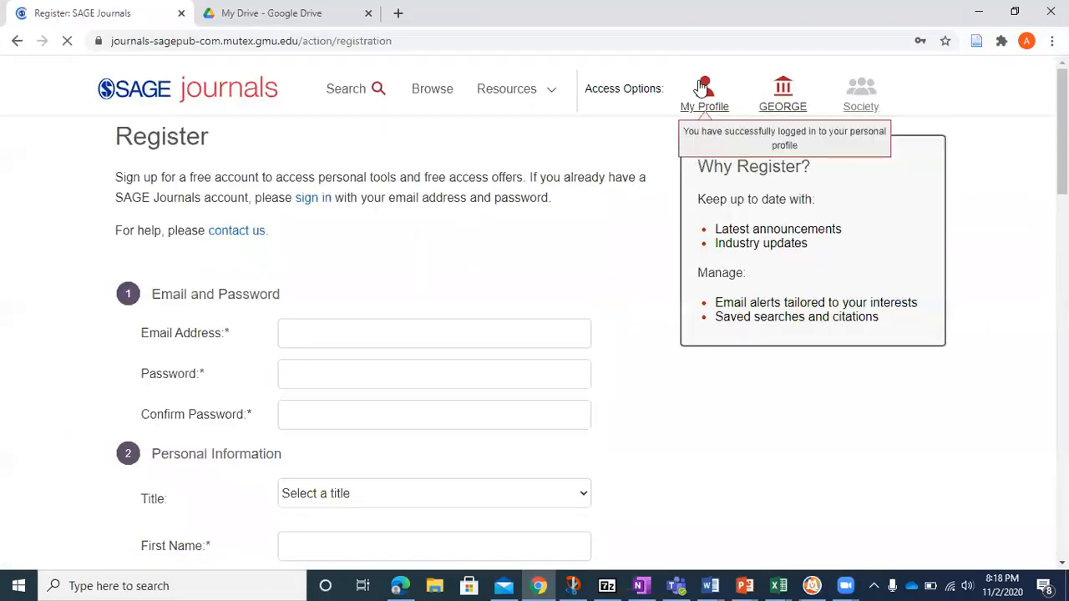
left_click(699, 85)
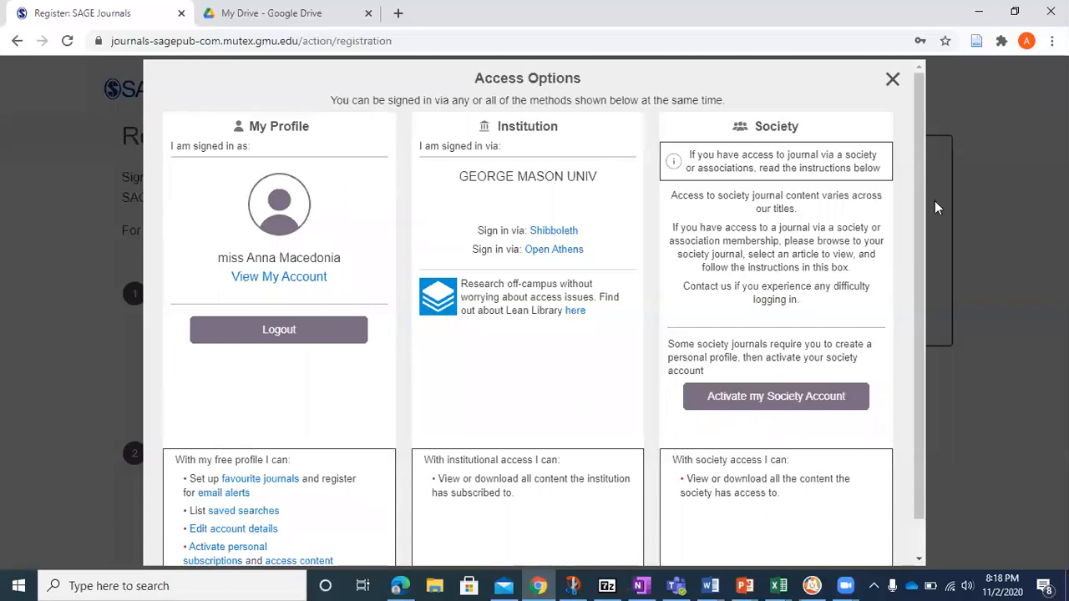
left_click_drag(918, 199, 938, 186)
Go from View My Account through Personal Details and My Content to the eight-title My Favorite Journals list
left_click(288, 277)
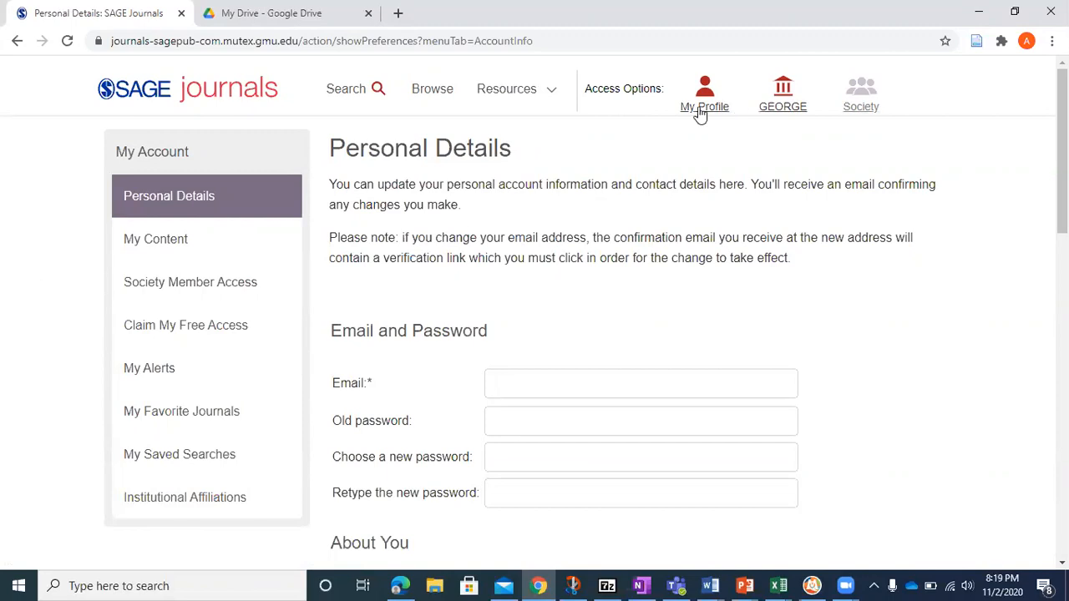
scroll(492, 381, "down", 5)
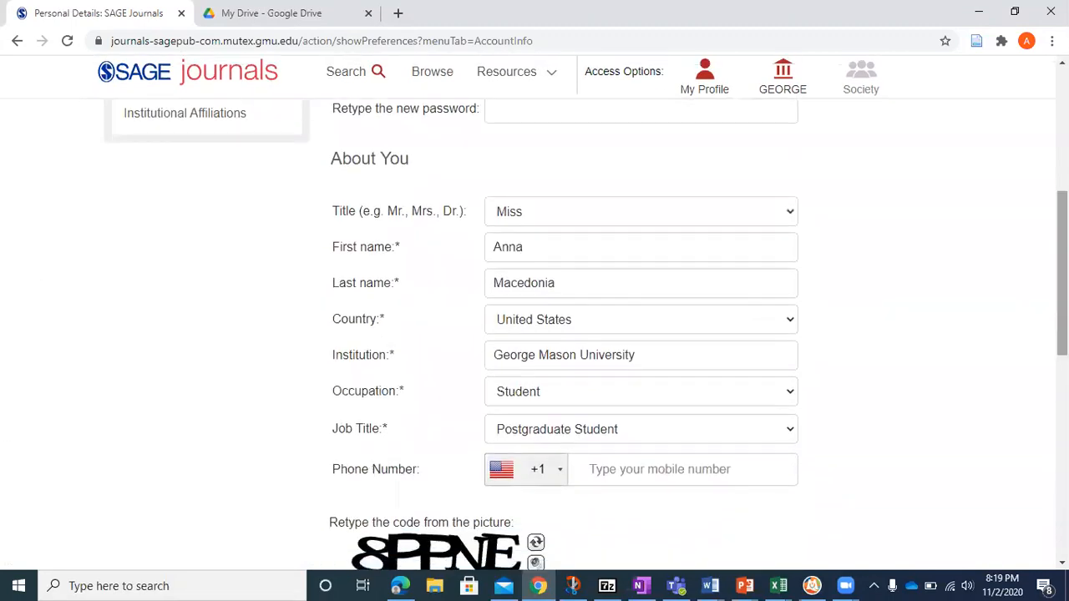
left_click_drag(1062, 251, 1062, 146)
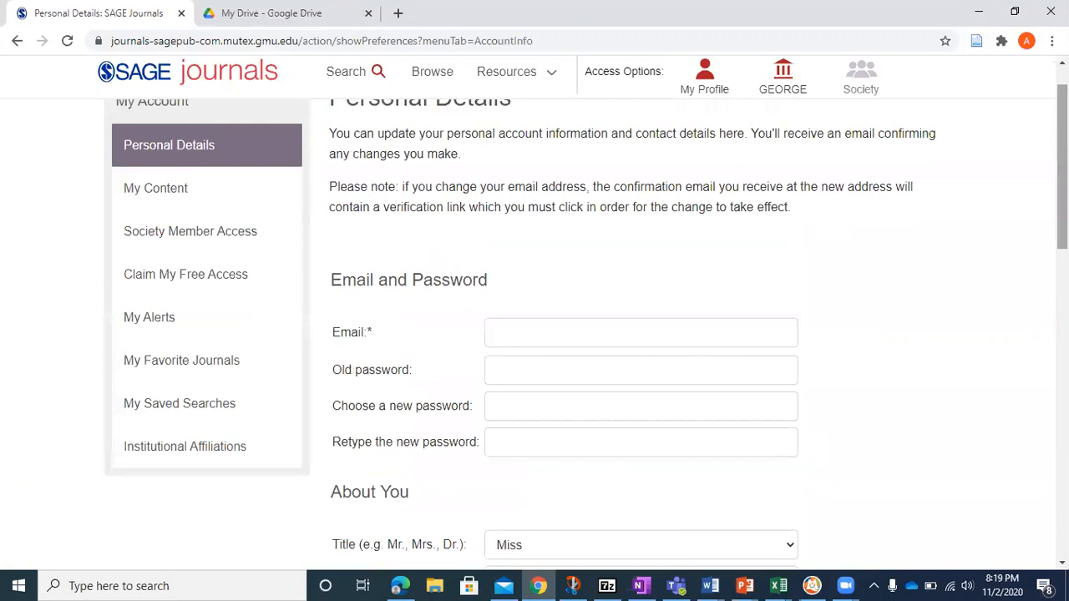
left_click(144, 206)
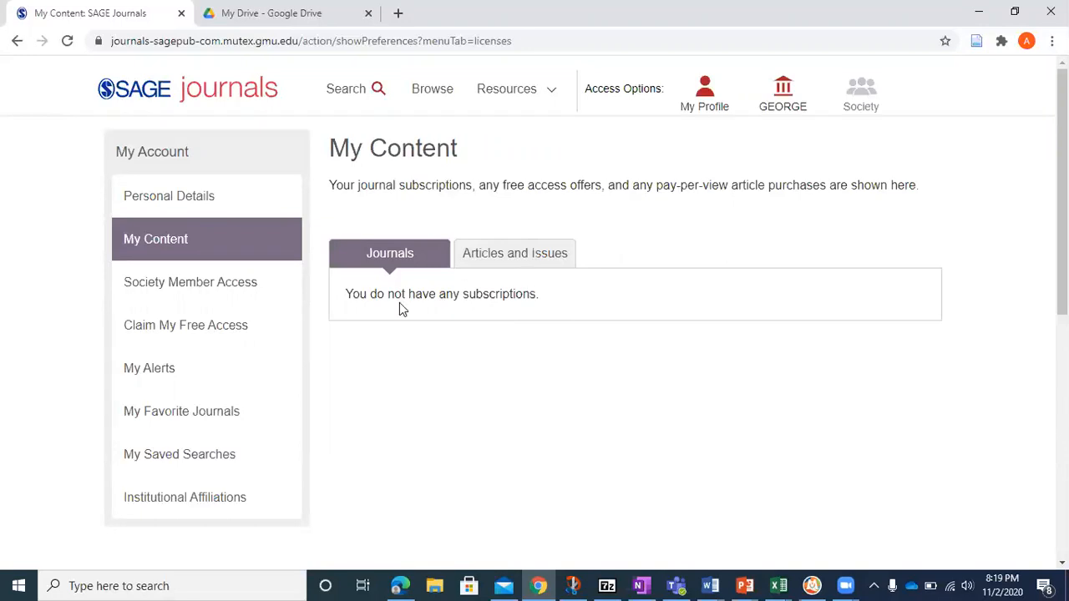
left_click(150, 413)
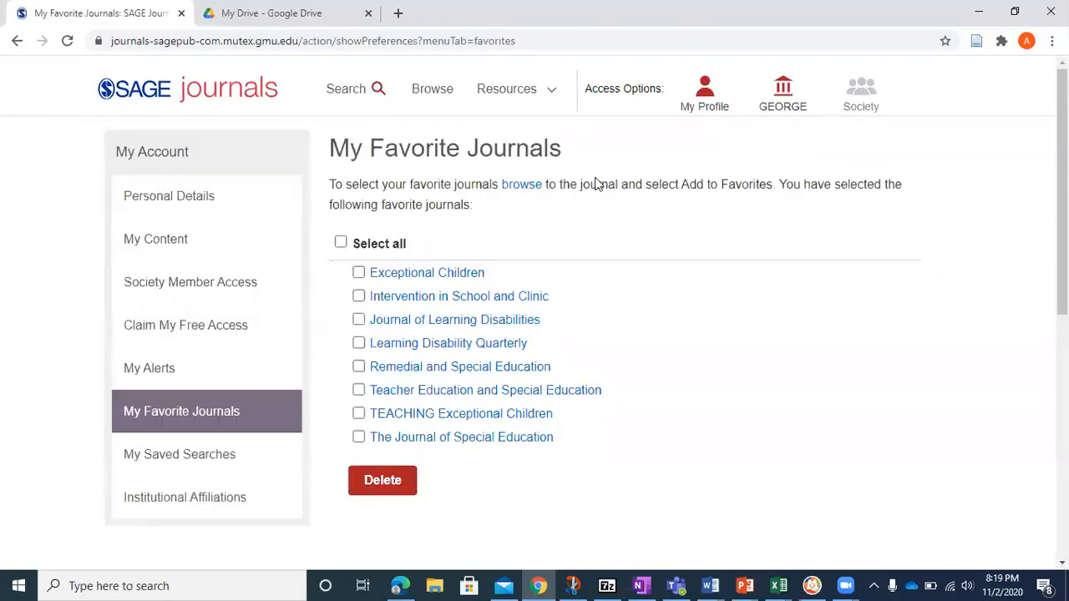
scroll(596, 184, "down", 1)
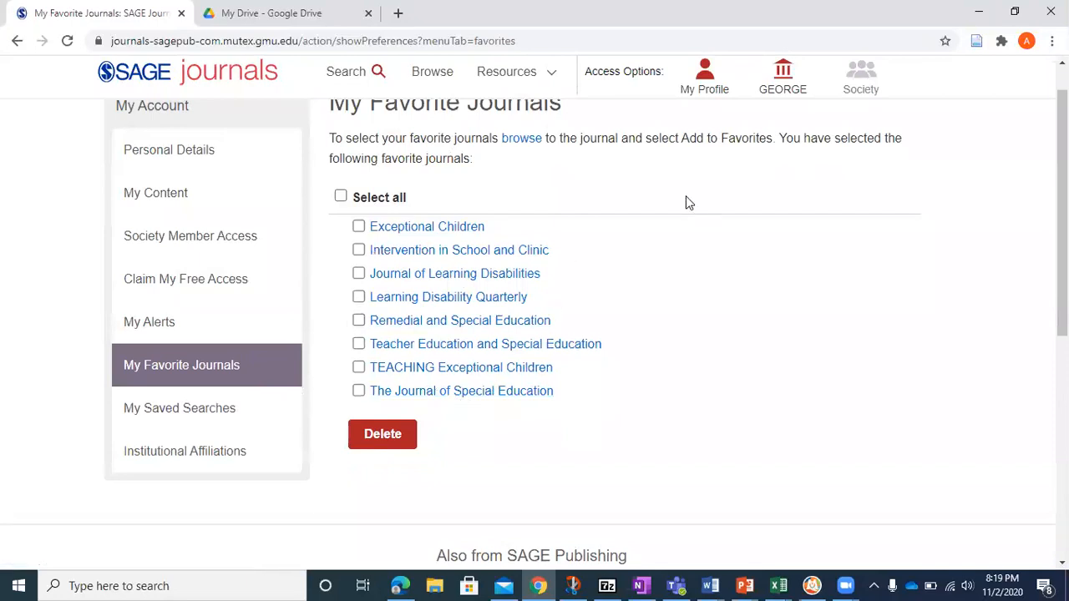
scroll(534, 317, "up", 1)
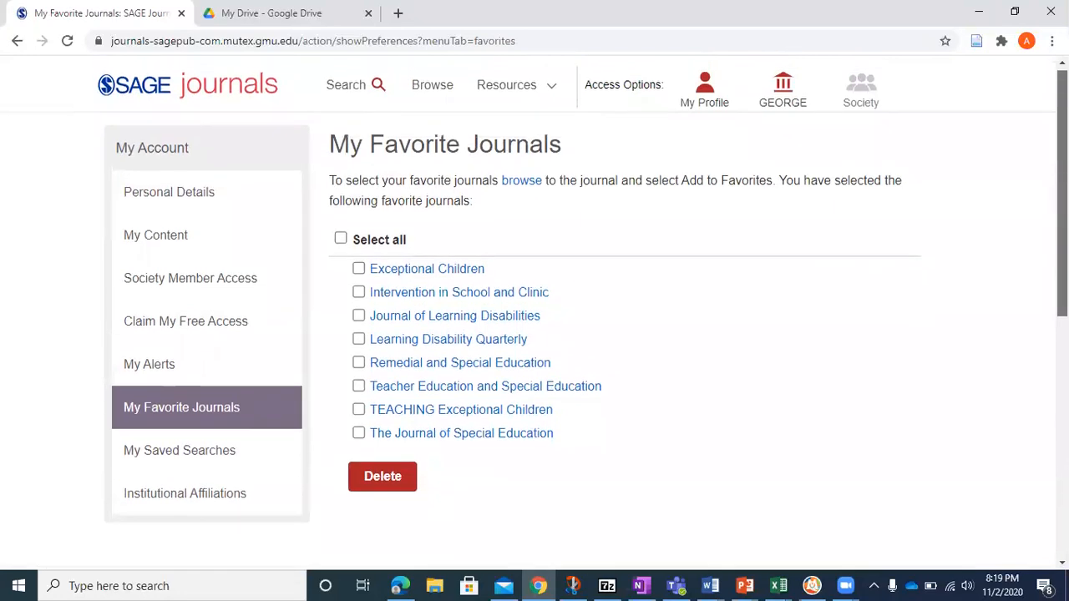
left_click(428, 92)
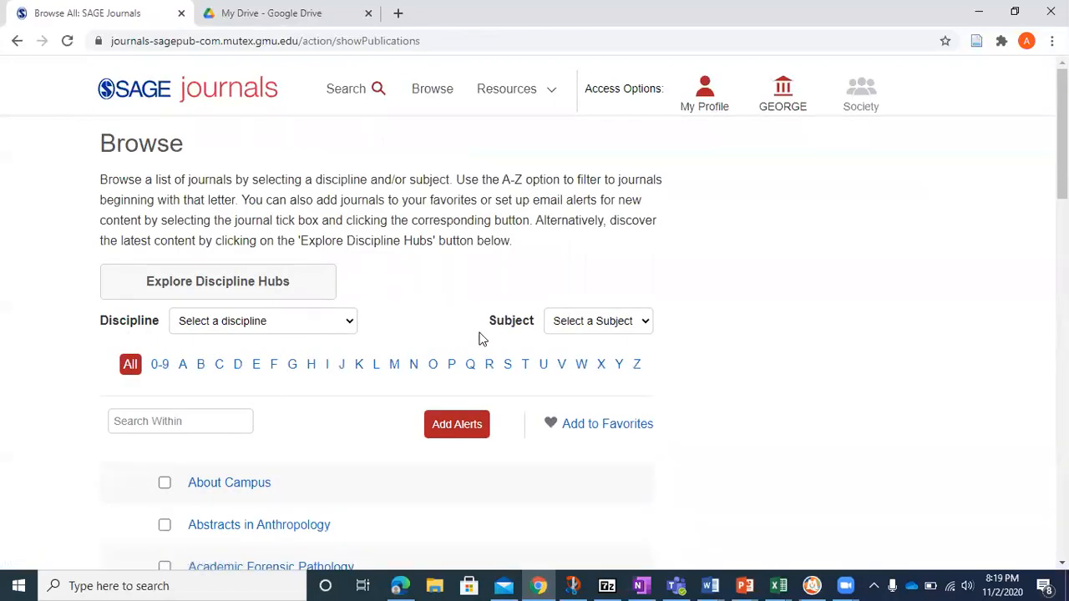
left_click(276, 322)
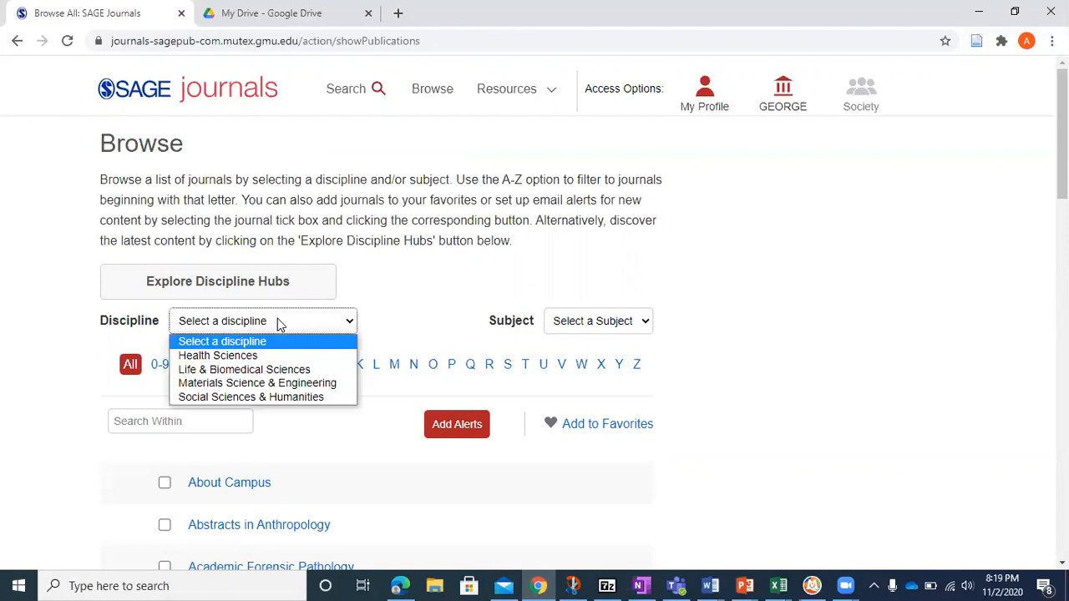
left_click(269, 397)
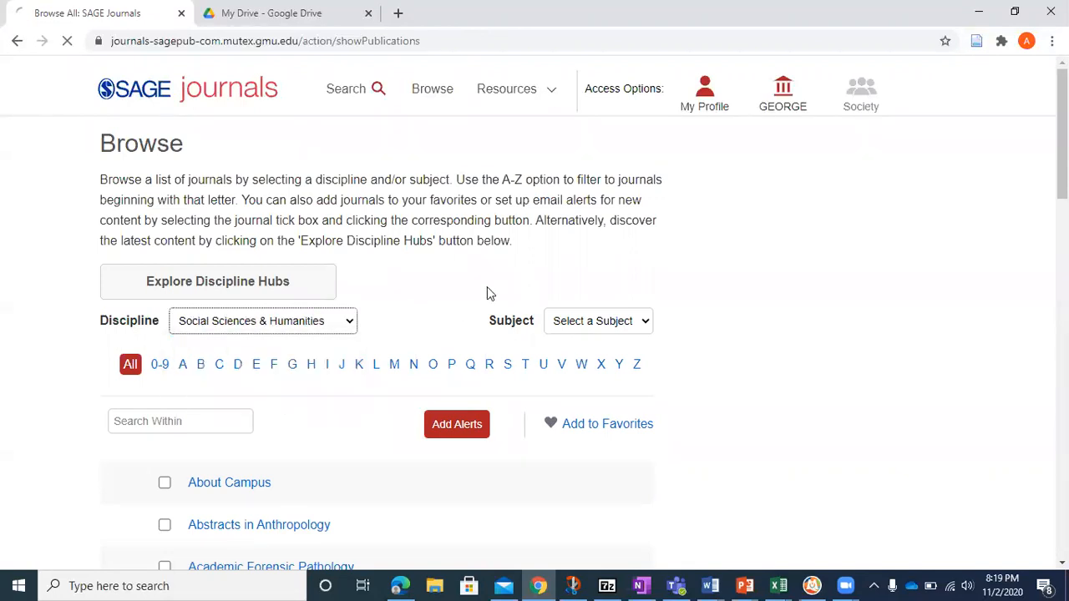
left_click(590, 327)
left_click(608, 300)
left_click(603, 324)
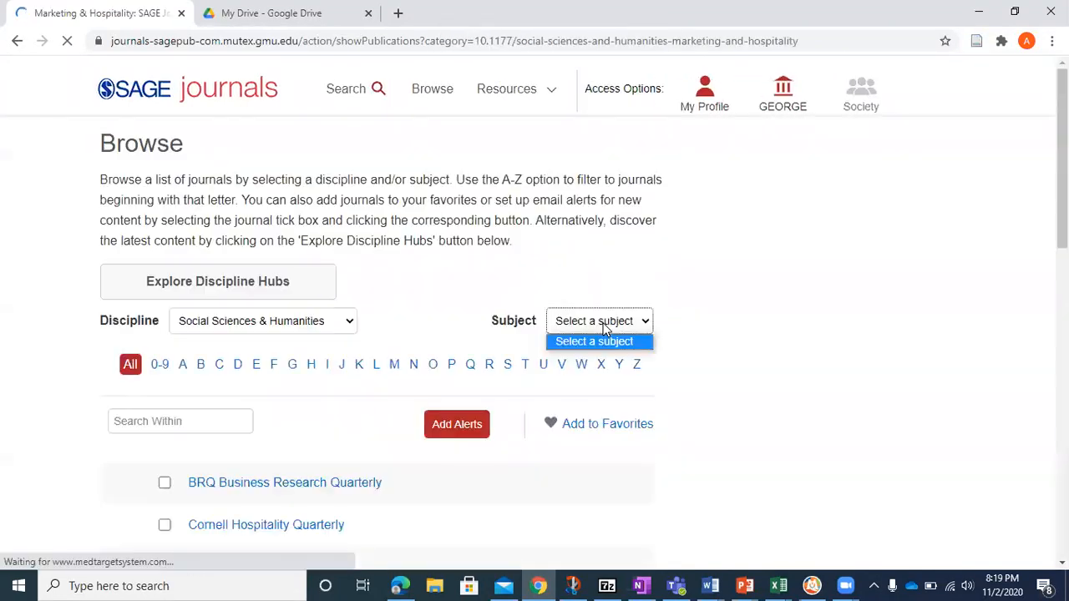
scroll(647, 270, "down", 5)
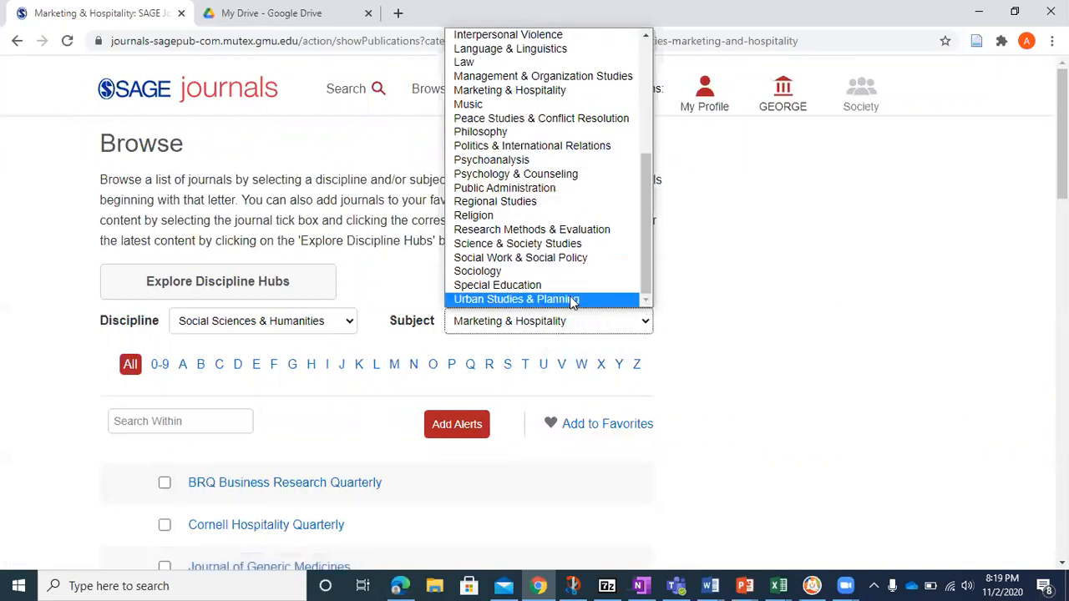
left_click(566, 283)
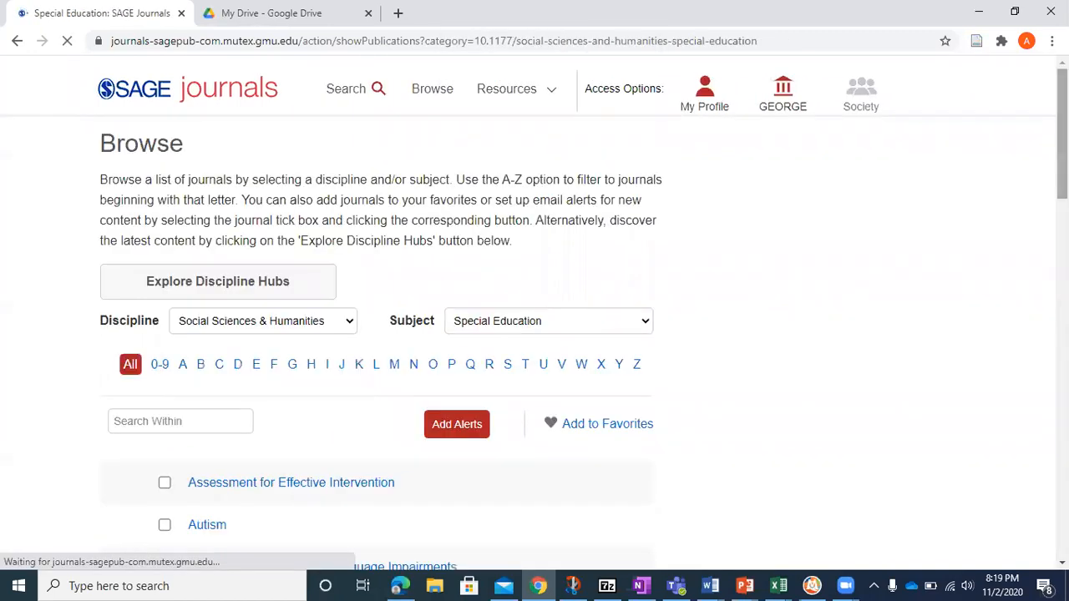
scroll(854, 295, "down", 4)
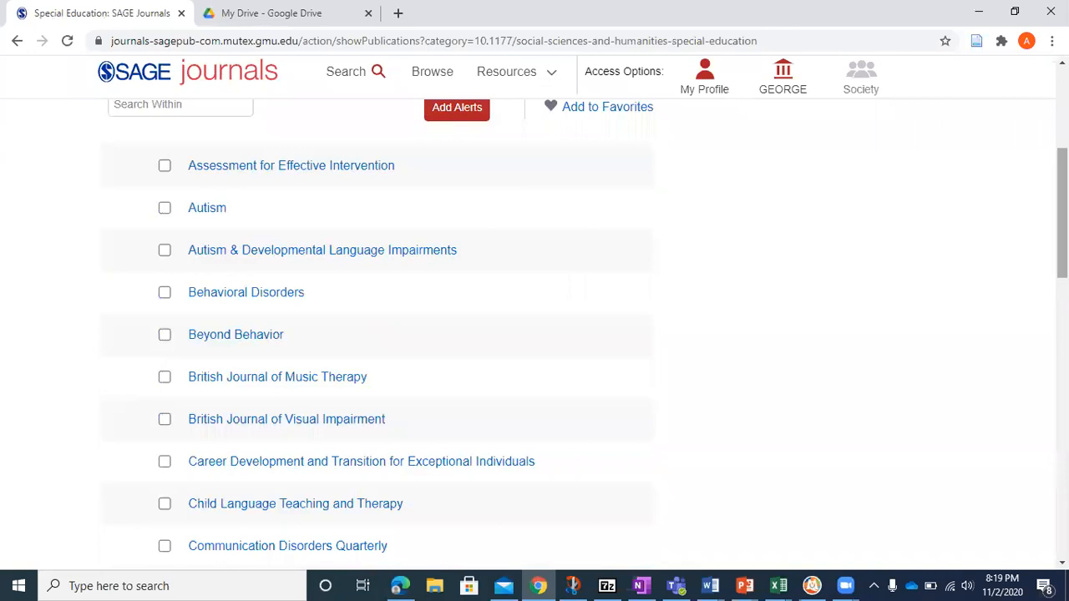
scroll(534, 334, "down", 2)
scroll(535, 334, "down", 3)
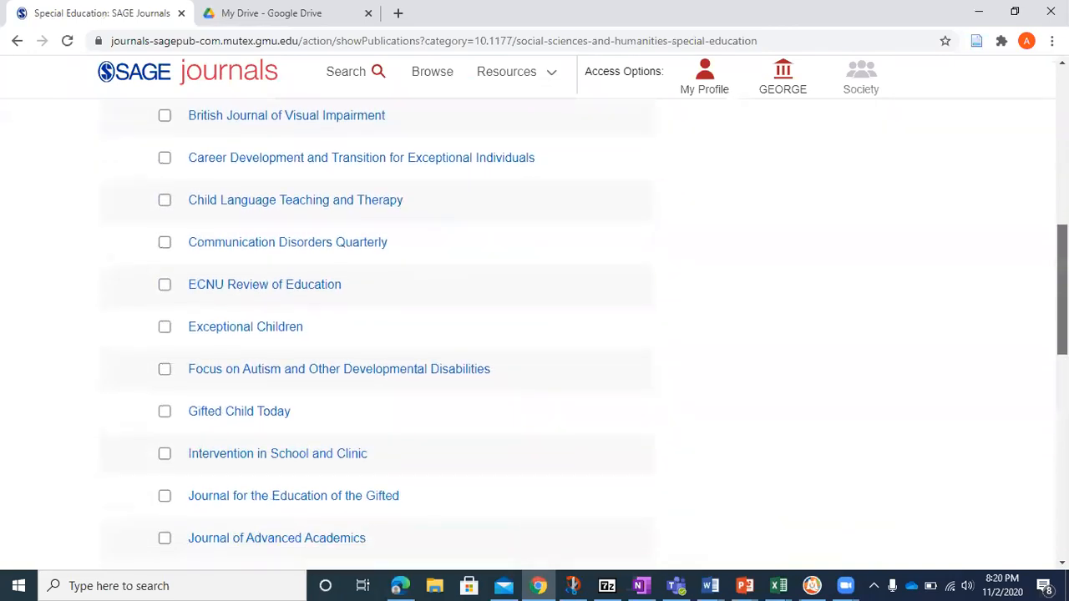
scroll(338, 549, "down", 1)
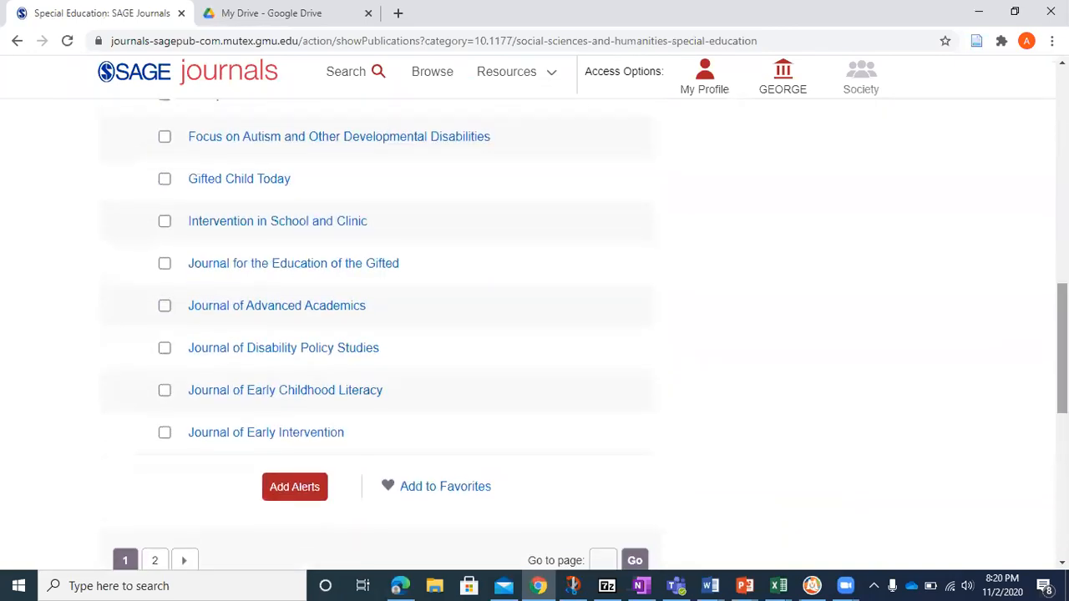
left_click(164, 434)
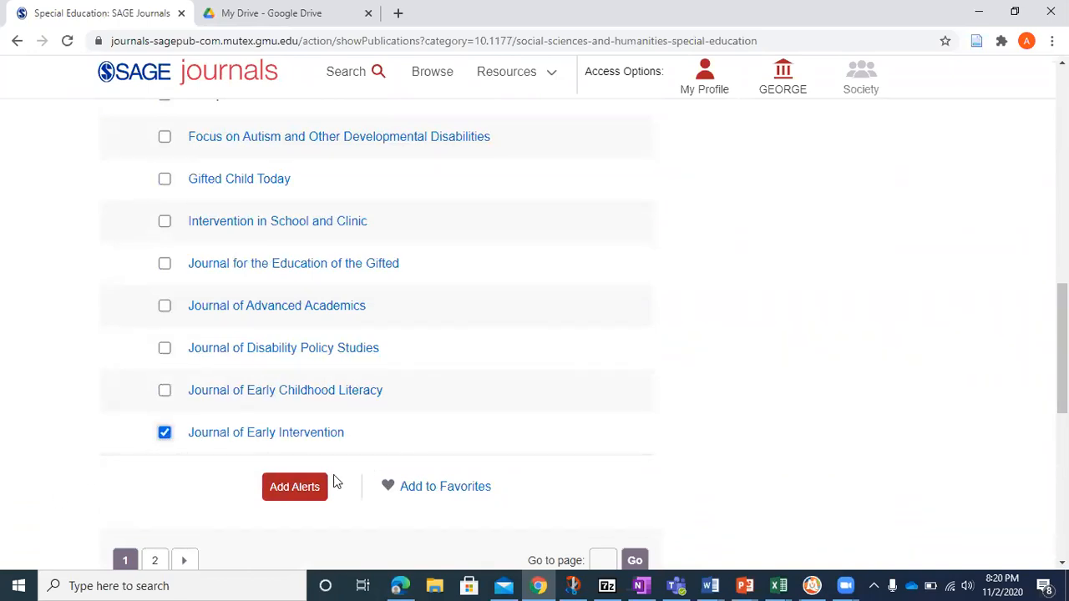
left_click(431, 490)
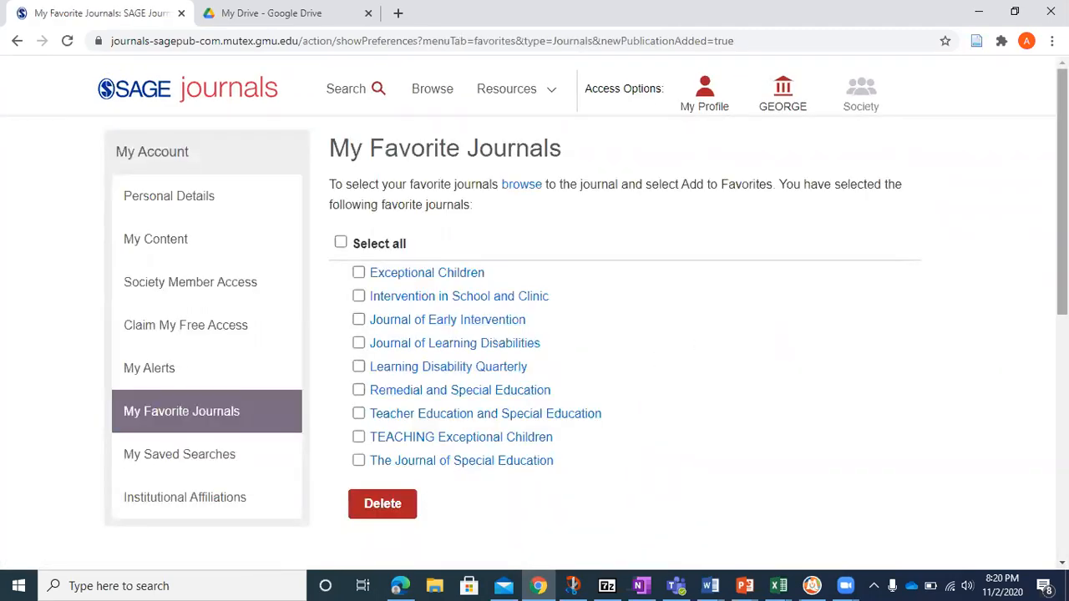
scroll(747, 243, "down", 1)
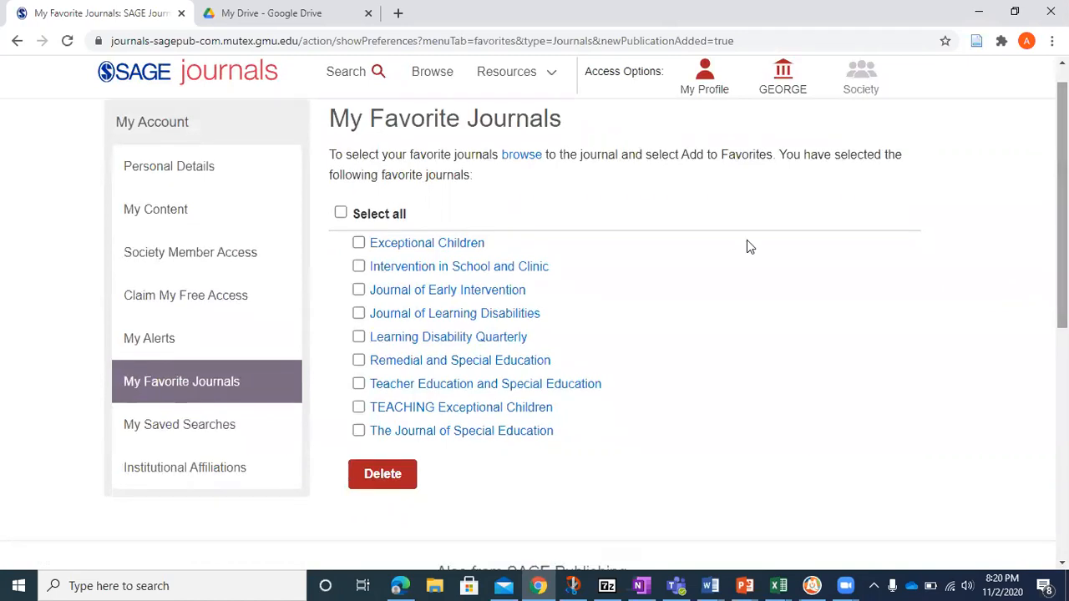
left_click(358, 290)
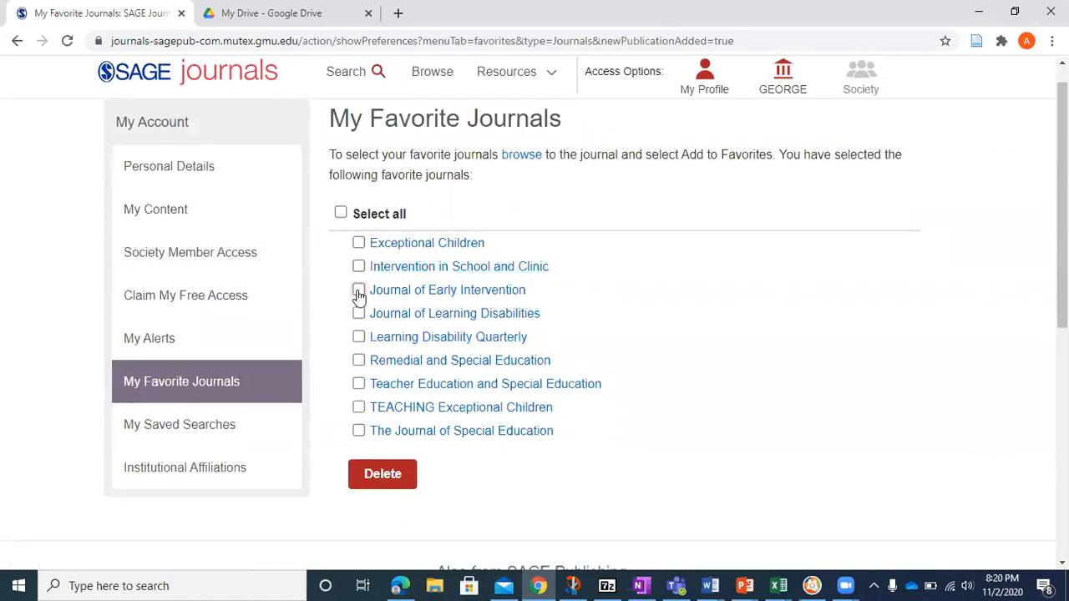
left_click(383, 475)
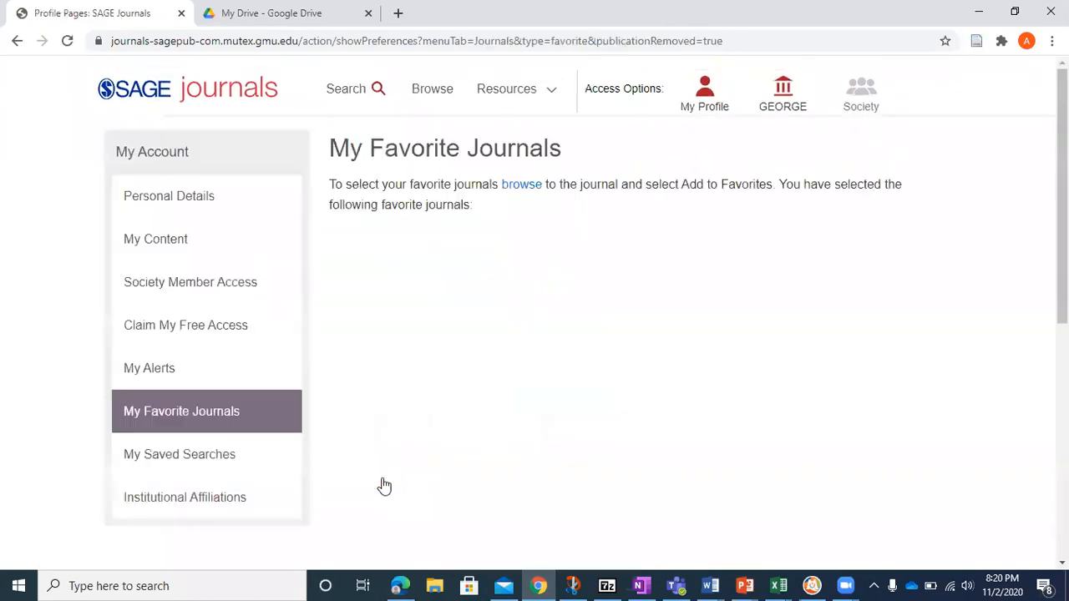
left_click(193, 370)
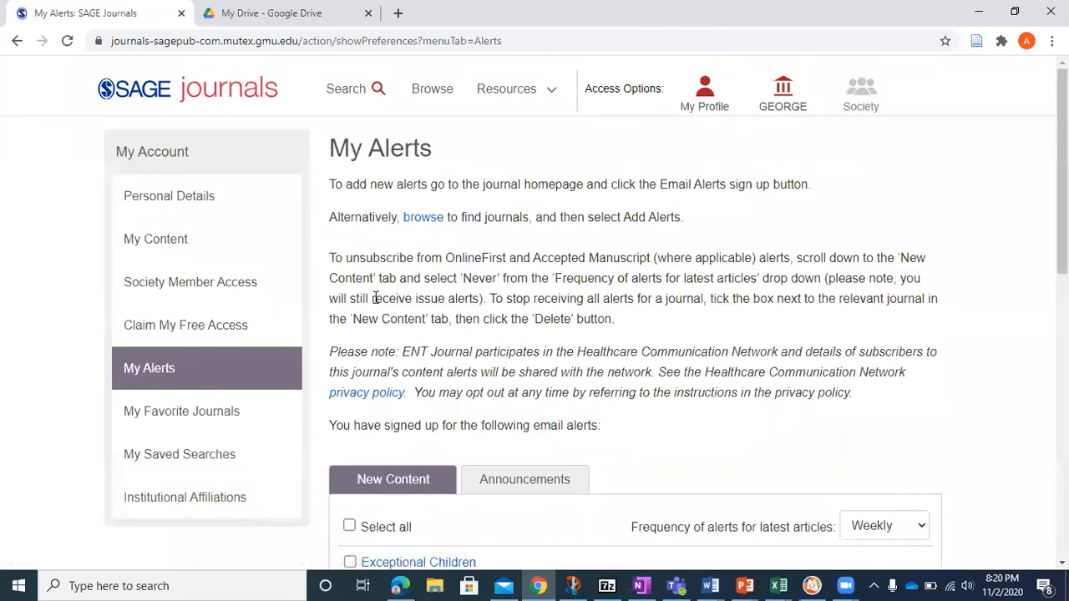
scroll(1061, 209, "down", 1)
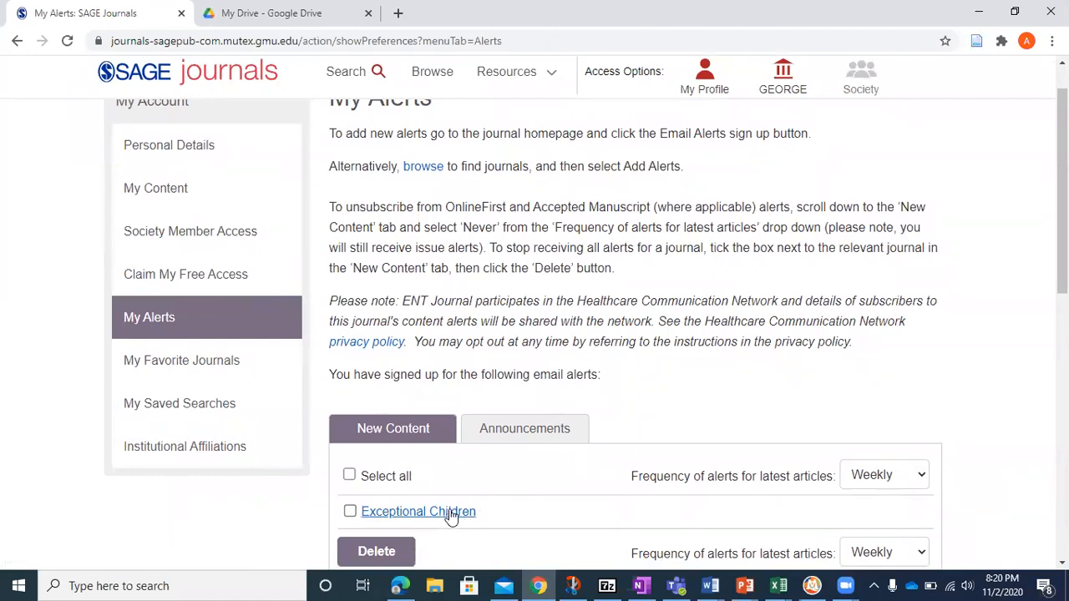
left_click(451, 513)
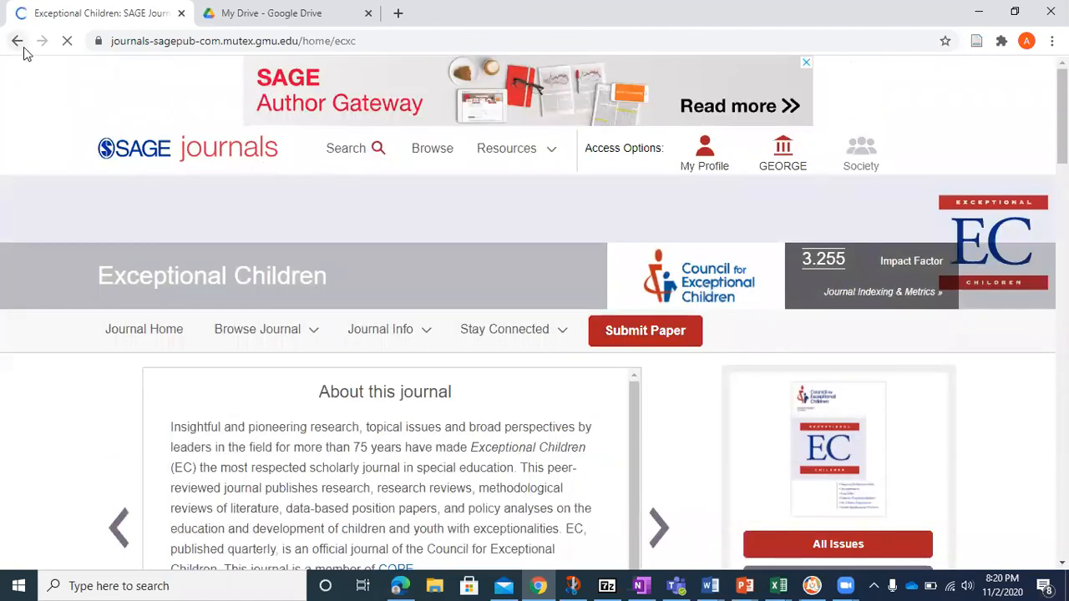
left_click(18, 42)
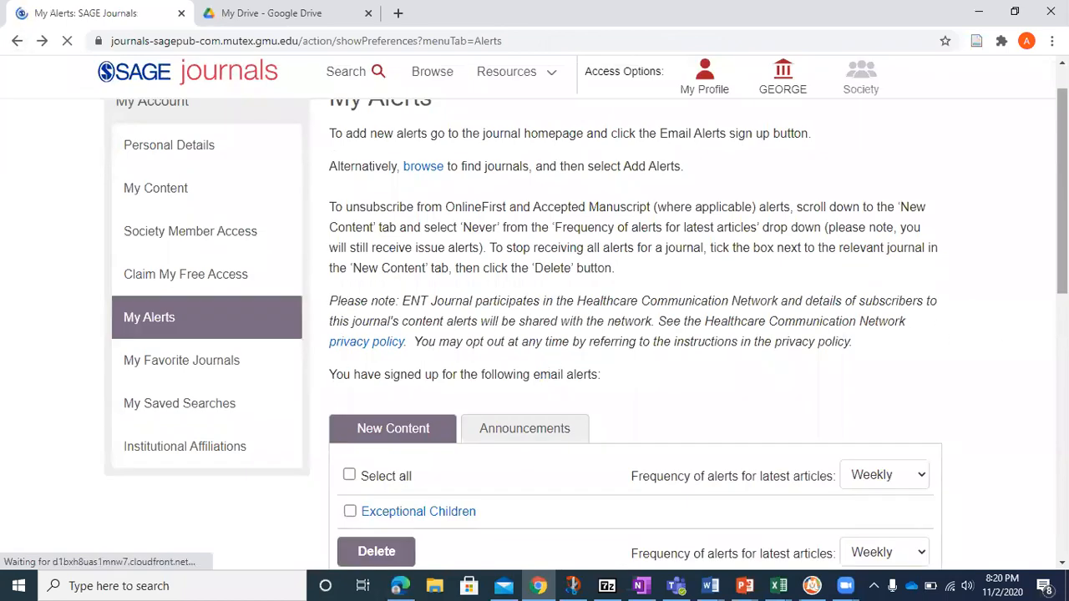
scroll(634, 334, "down", 3)
left_click_drag(1062, 264, 1062, 273)
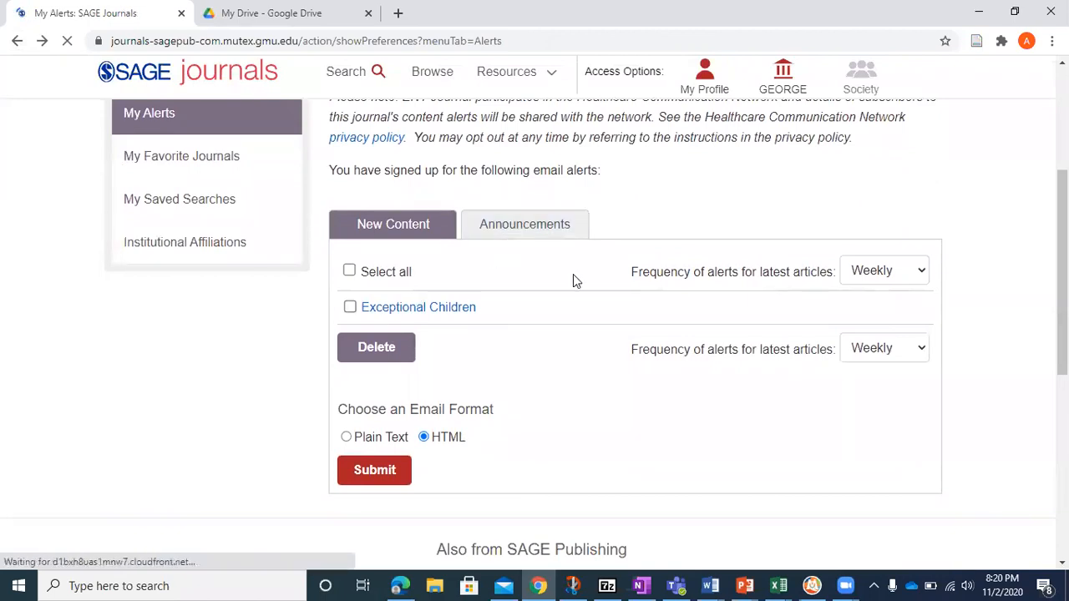
left_click_drag(1063, 267, 1062, 170)
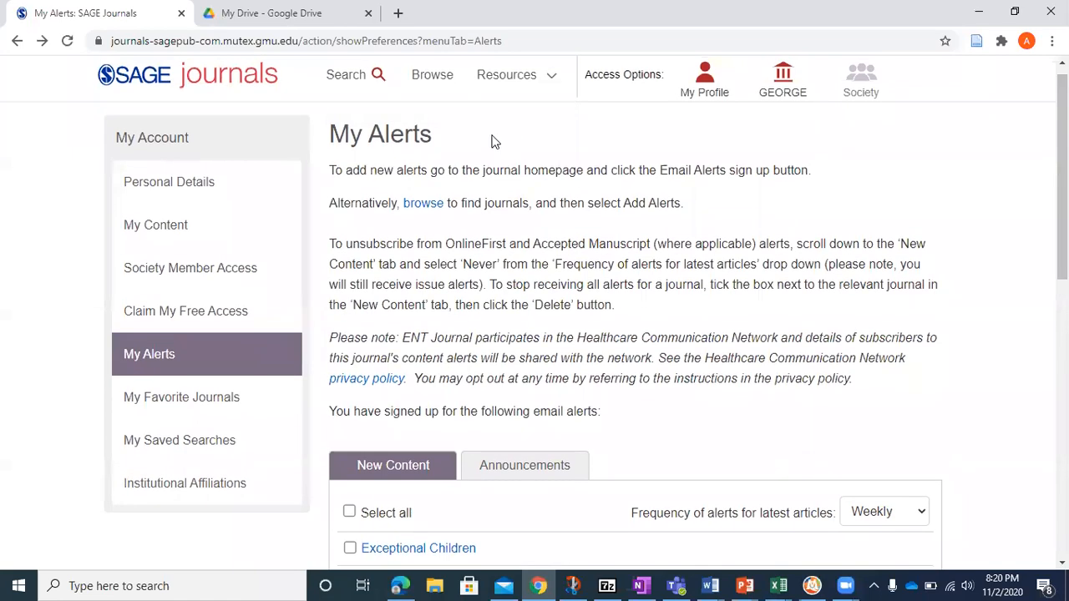
left_click(424, 79)
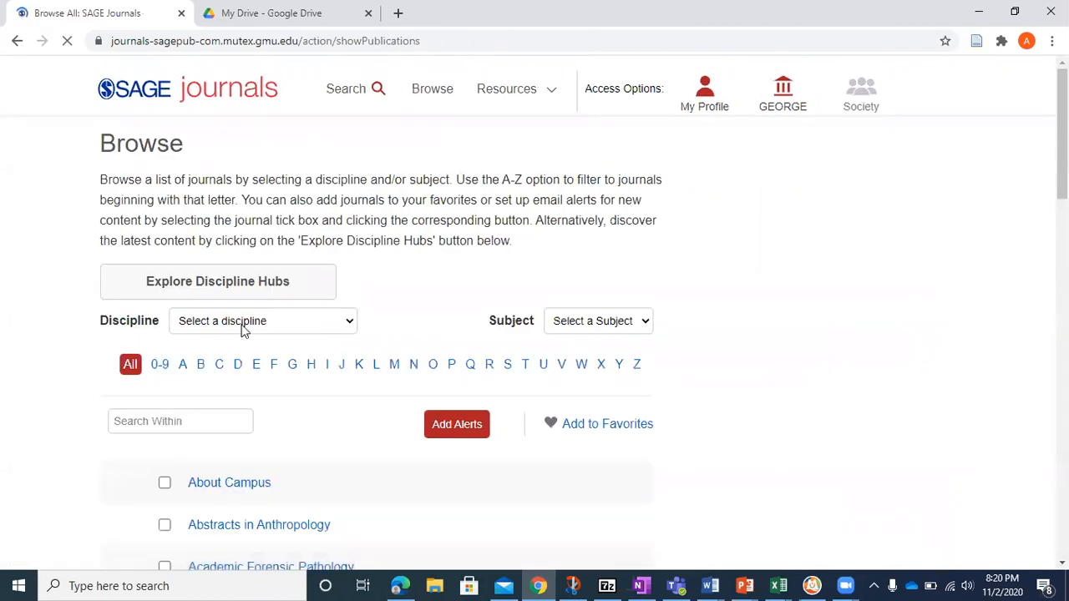
Filter the journal list to Social Sciences & Humanities, subject Special Education, and go to page 2
left_click(244, 329)
left_click(269, 395)
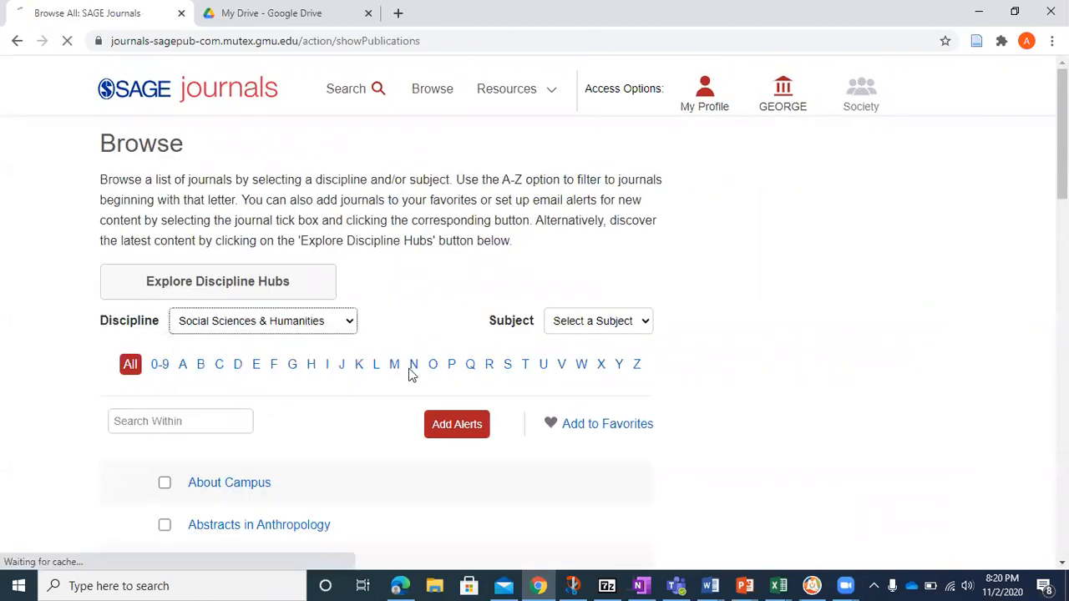
left_click(592, 329)
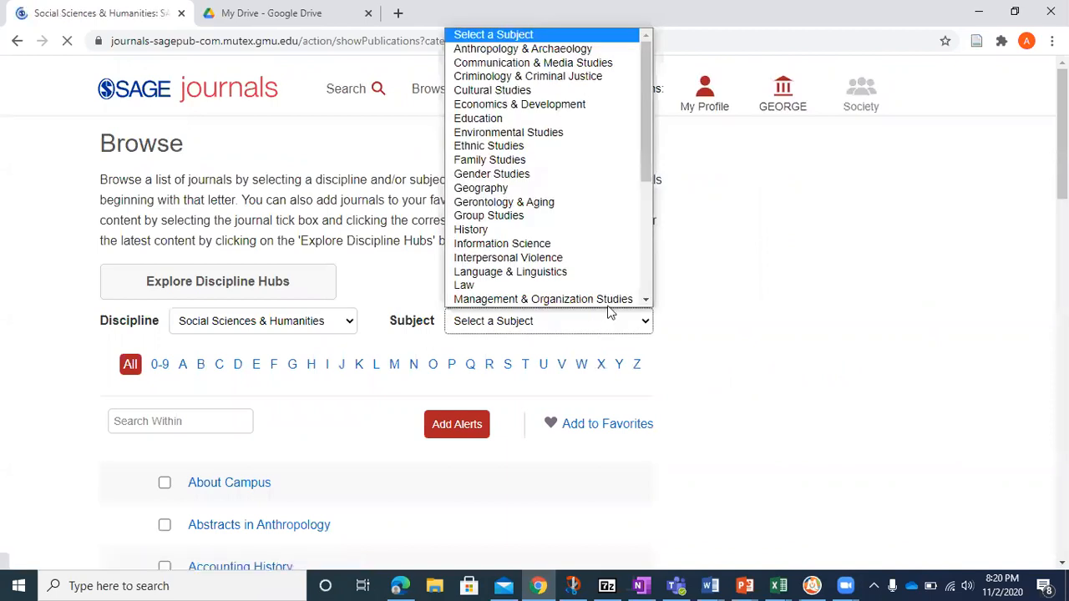
left_click(646, 177)
left_click(556, 284)
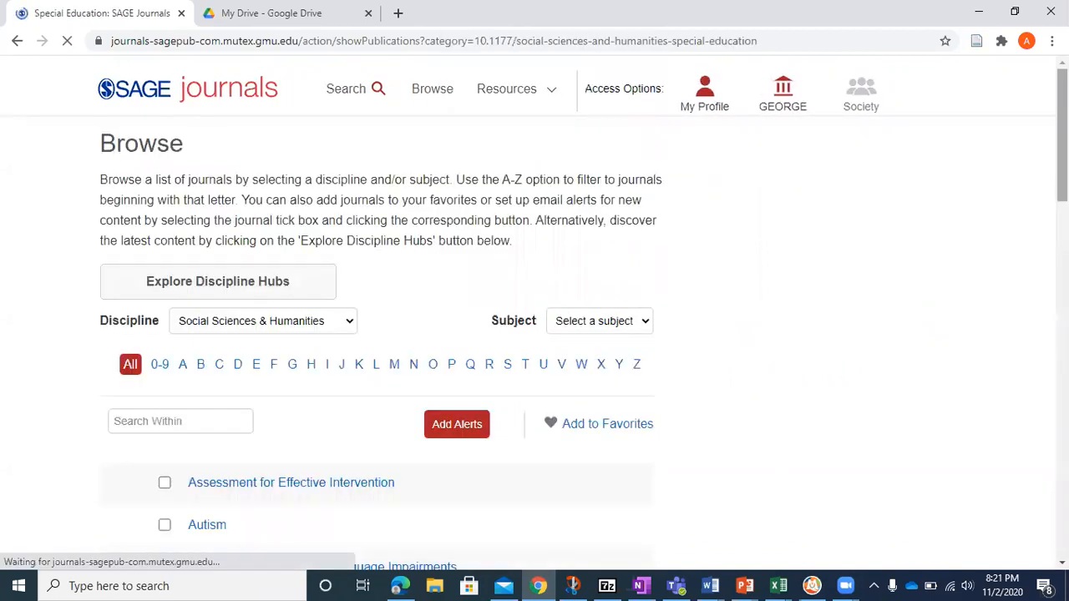
scroll(534, 334, "down", 10)
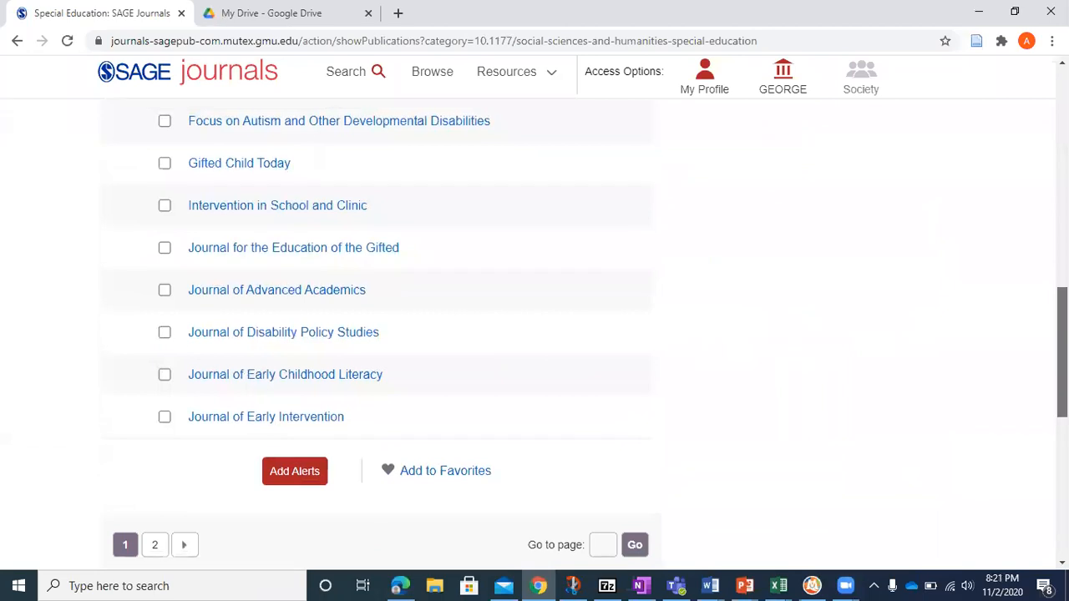
left_click(154, 547)
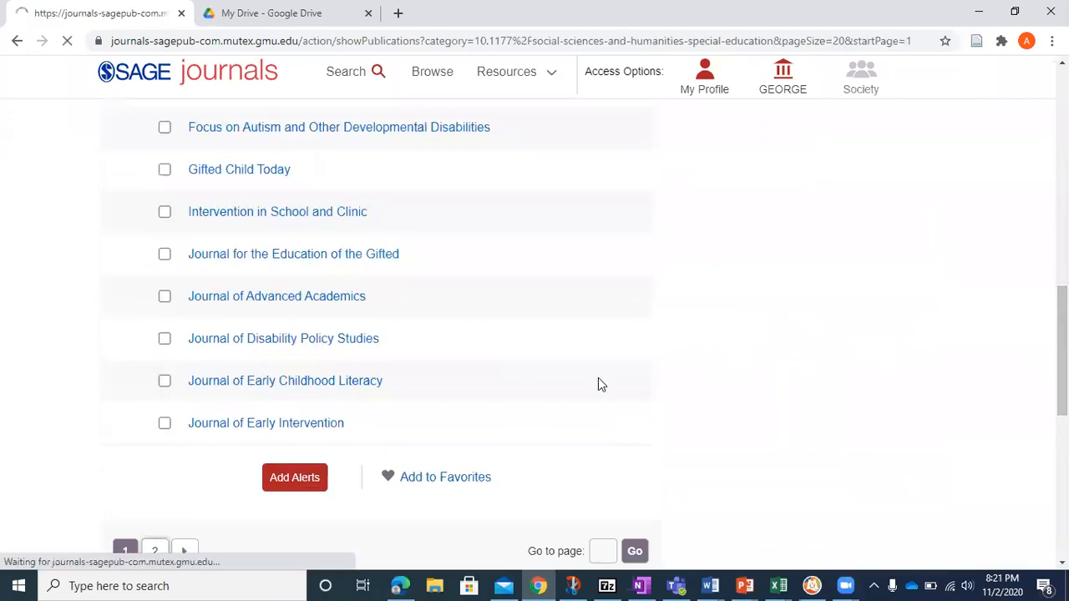
Tick Teacher Education and Special Education, TEACHING Exceptional Children, Remedial and Special Education, The Journal of Special Education, Journal of Learning Disabilities
scroll(598, 384, "down", 10)
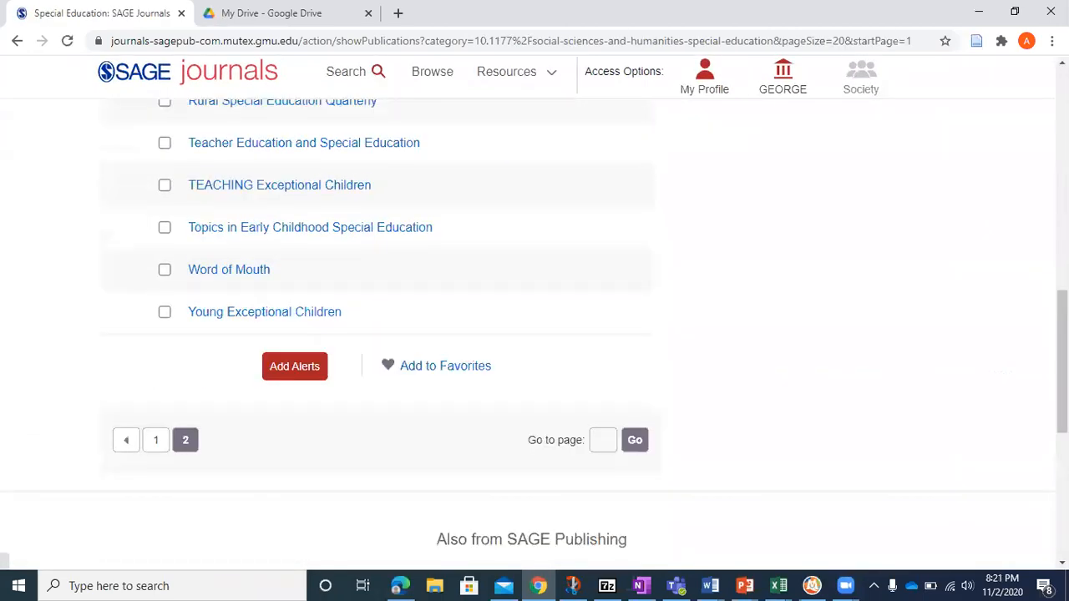
left_click(165, 144)
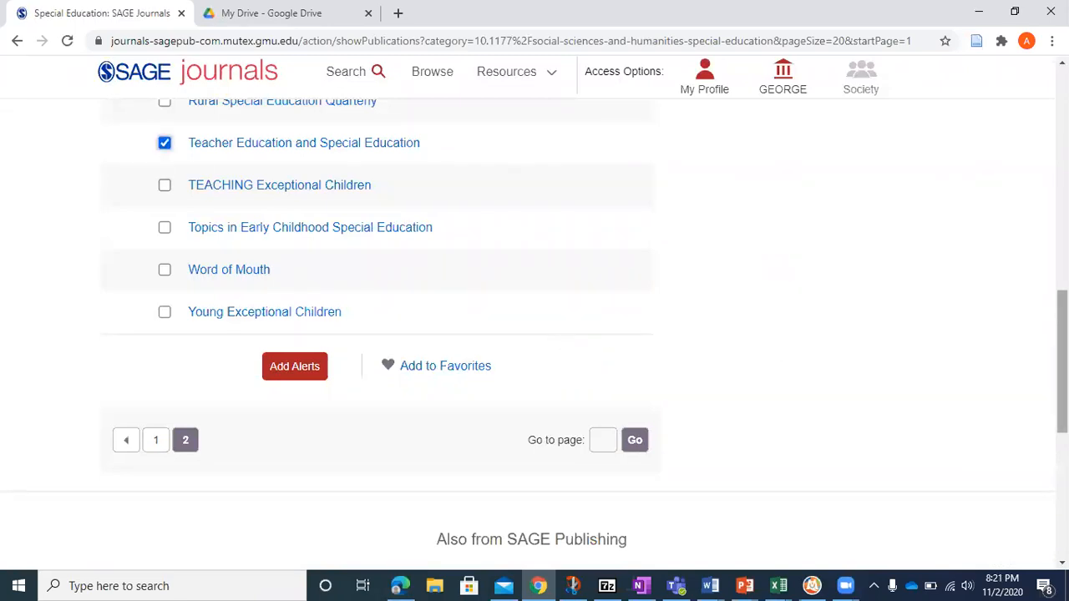
scroll(1062, 359, "up", 2)
scroll(1062, 334, "up", 1)
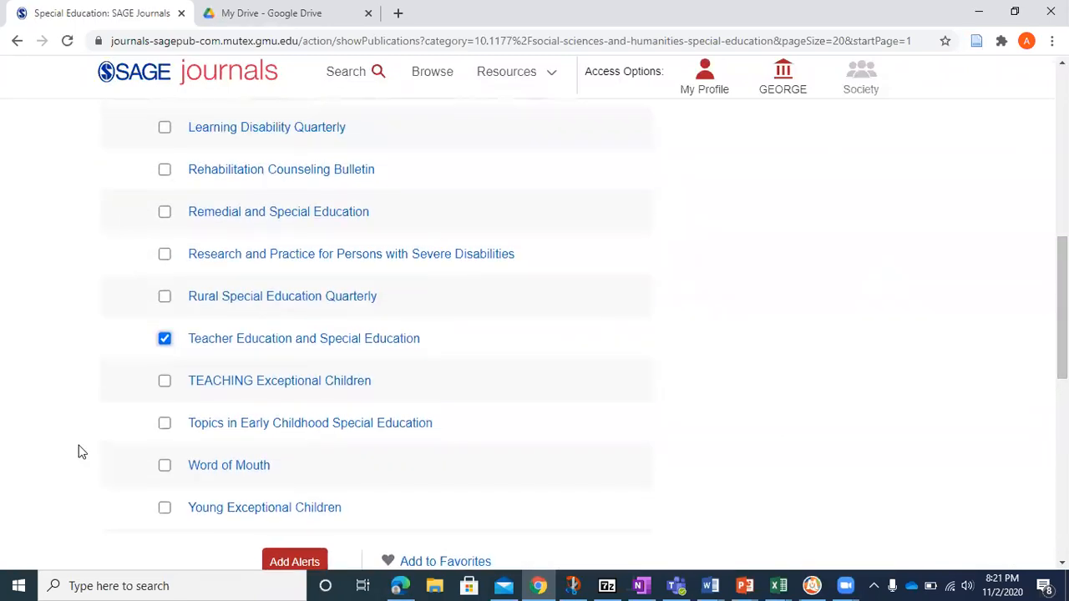
left_click(165, 381)
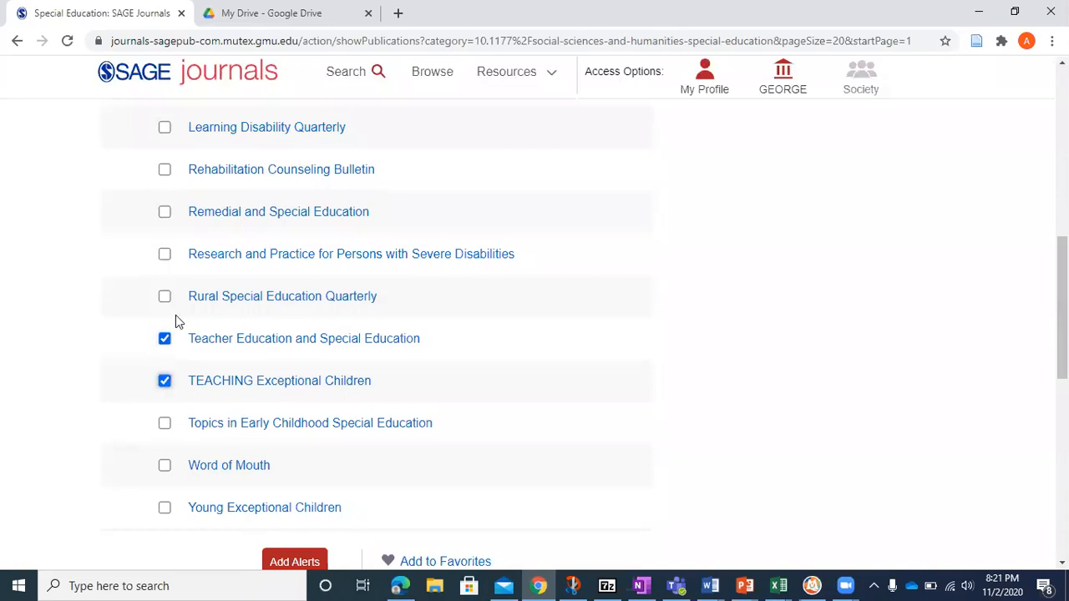
left_click(165, 212)
scroll(1062, 309, "up", 1)
scroll(1062, 309, "up", 2)
left_click(165, 265)
scroll(1062, 250, "up", 1)
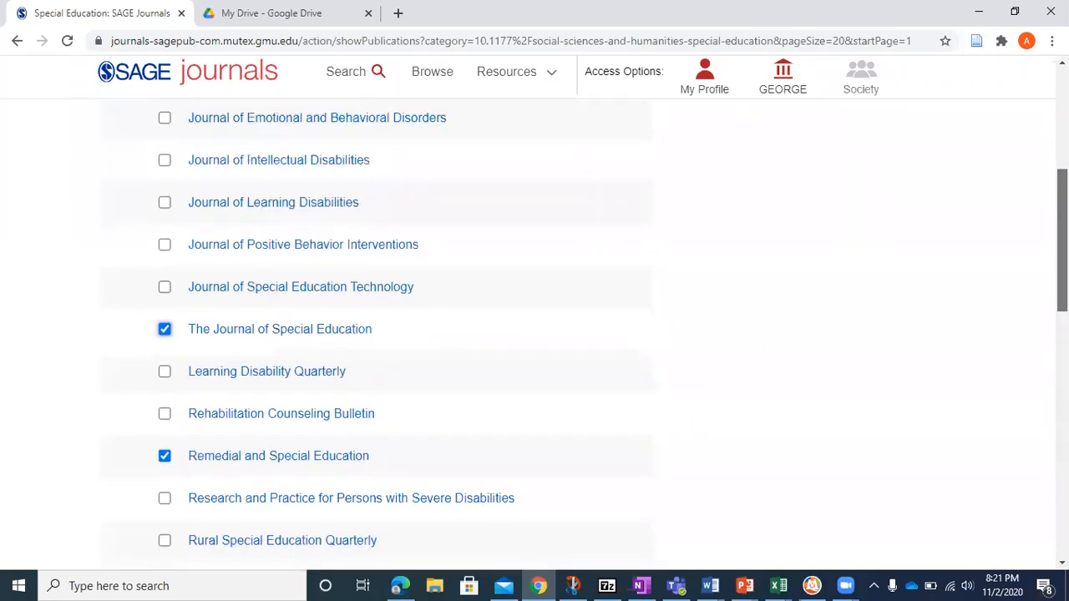
left_click(164, 227)
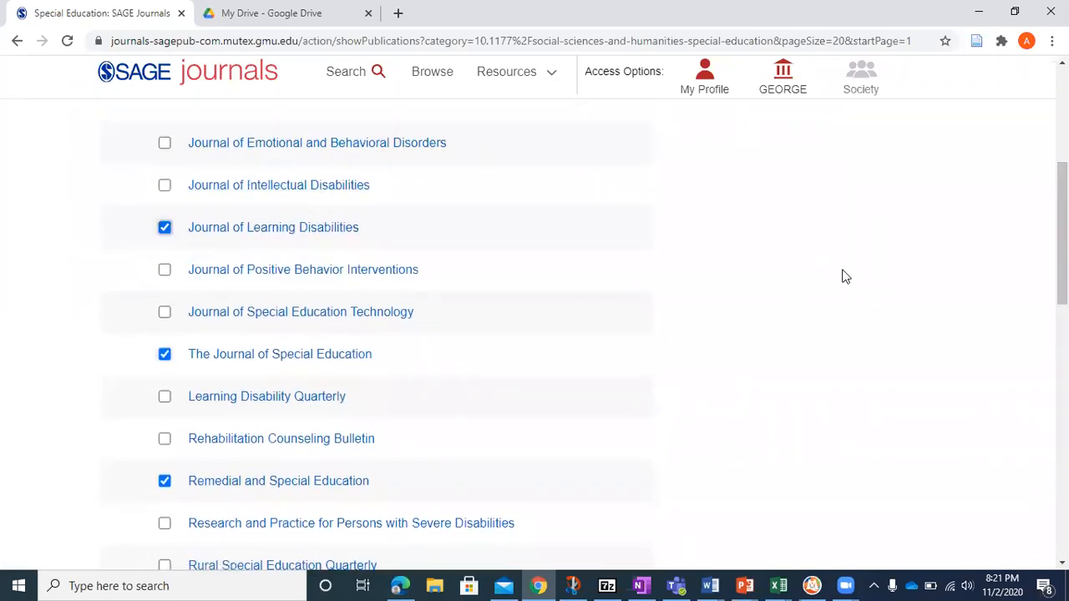
scroll(535, 317, "down", 6)
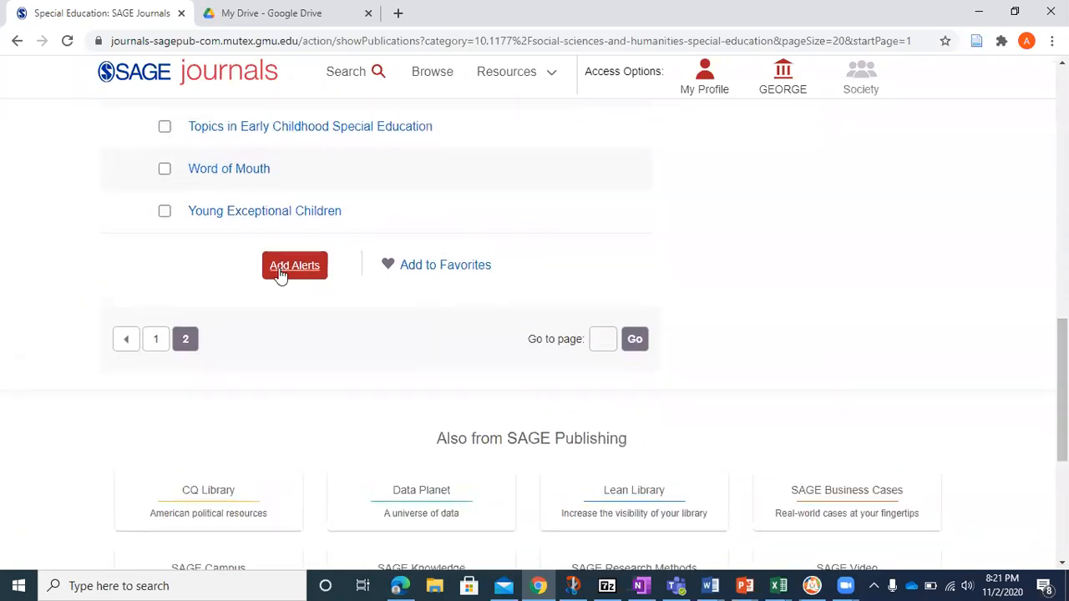
Add New Content and Announcements email alerts for all five ticked journals
left_click(293, 266)
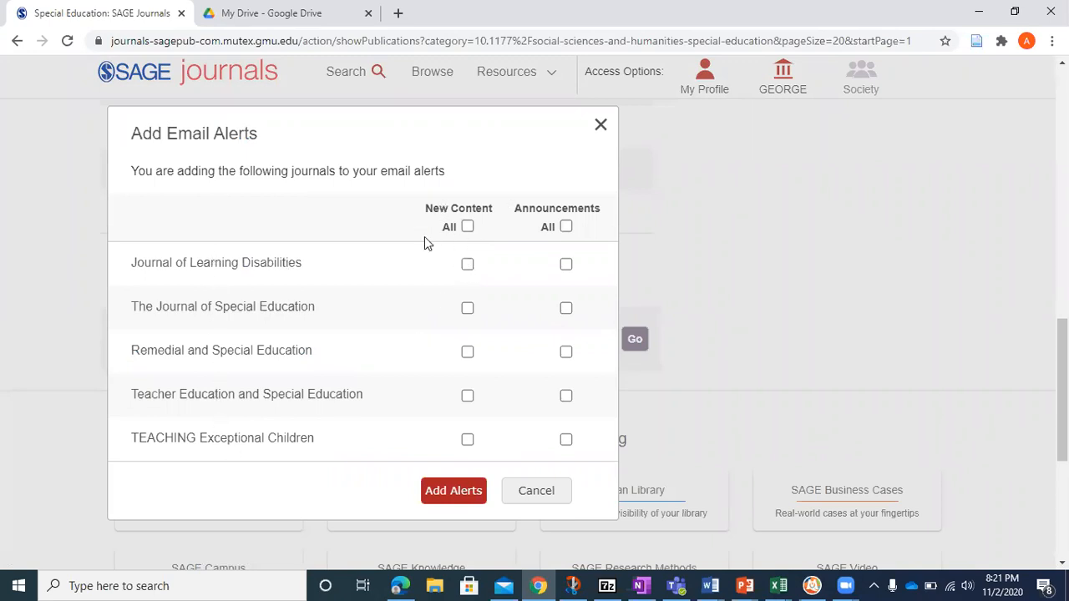
left_click(466, 228)
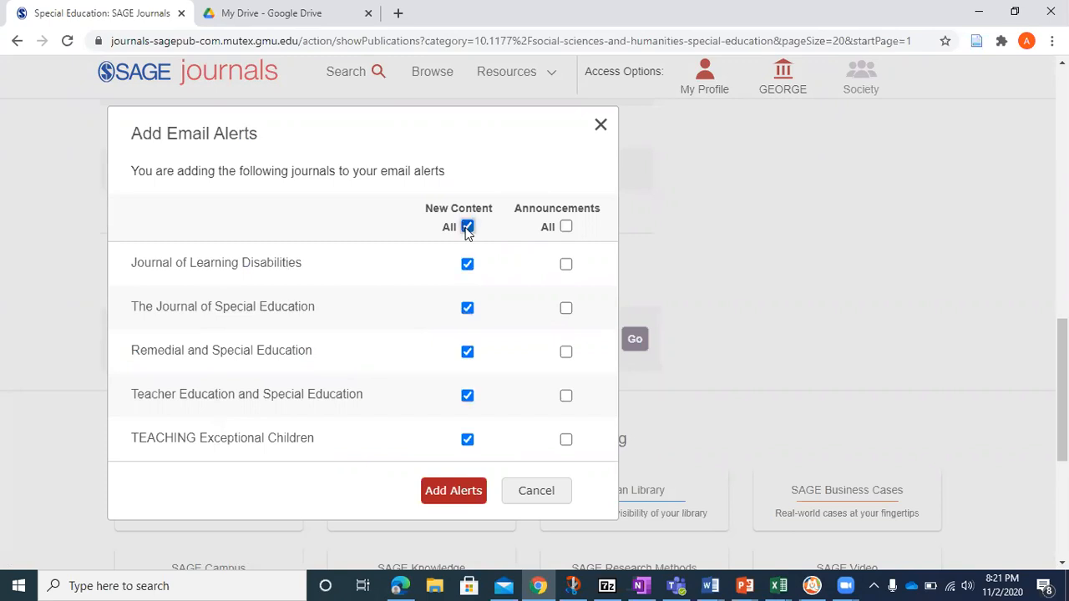
left_click(565, 227)
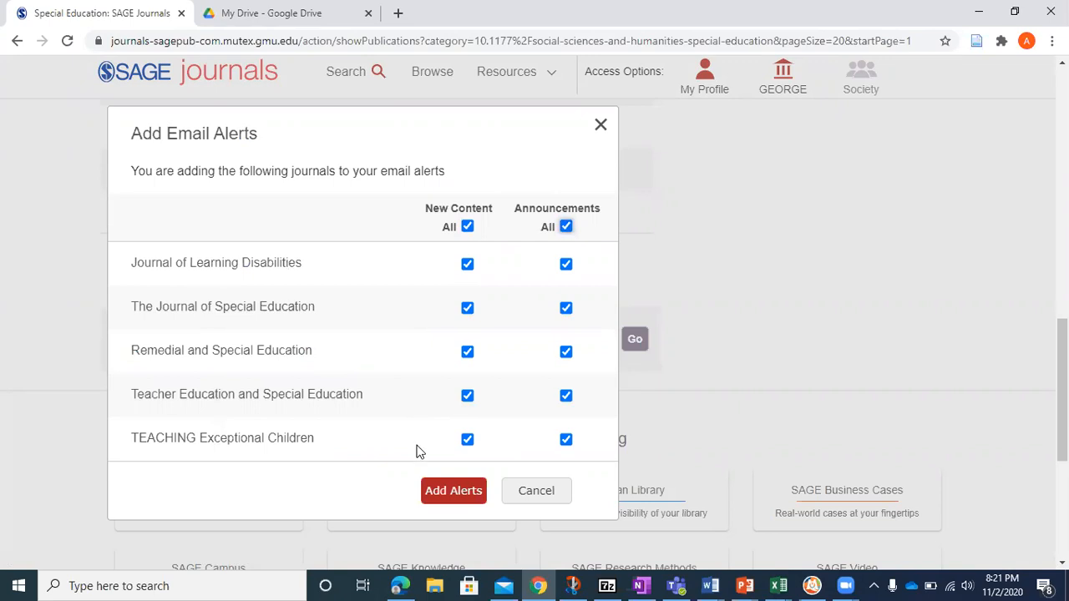
left_click(451, 493)
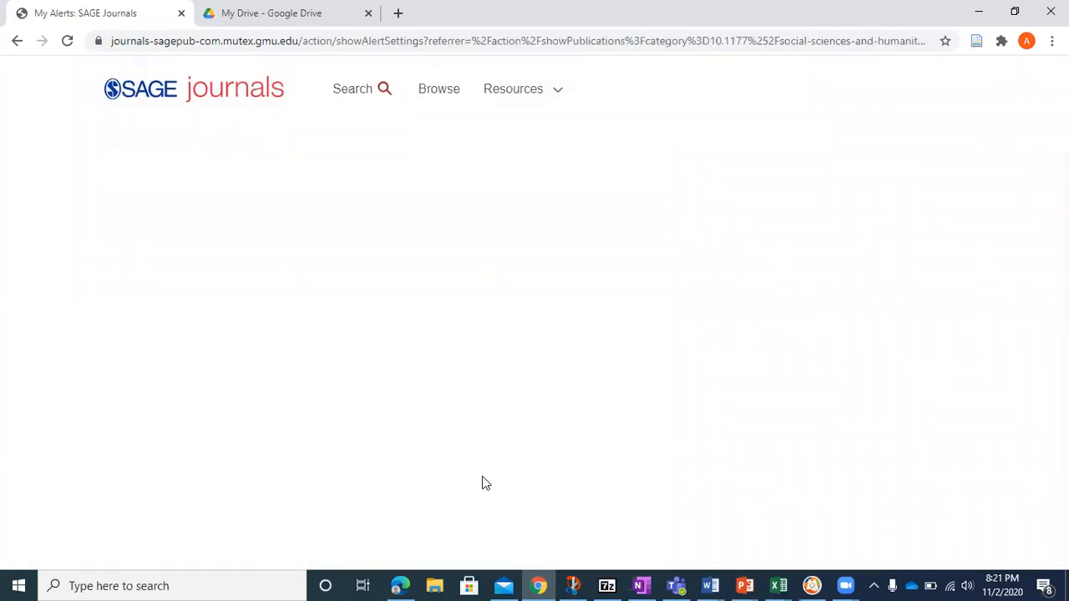
Review the new alerts on My Alerts, then go to My Saved Searches
scroll(831, 231, "down", 1)
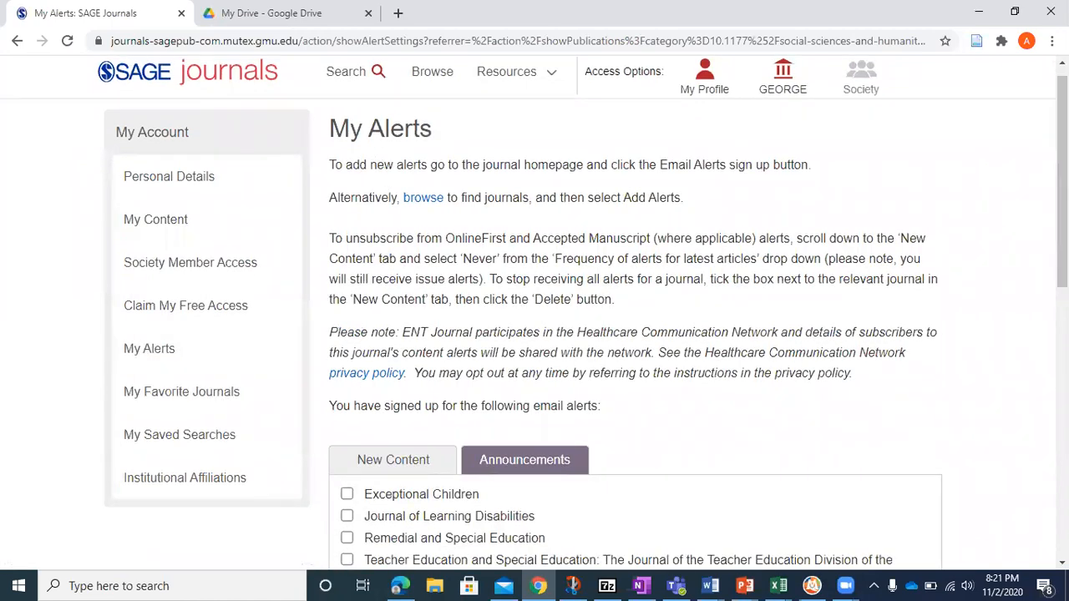
scroll(584, 335, "down", 2)
scroll(585, 334, "up", 1)
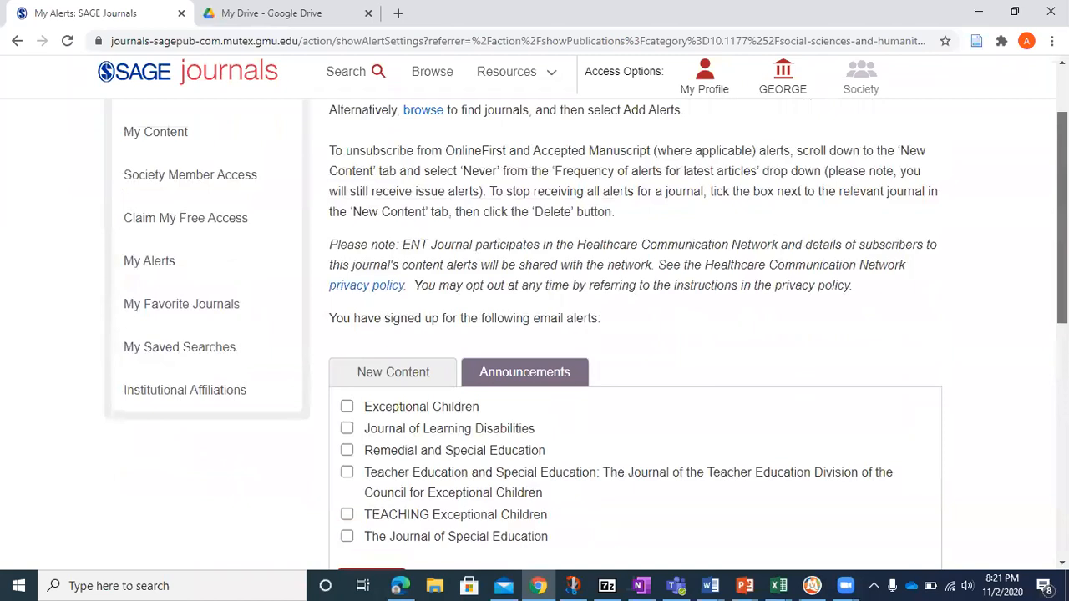
left_click(163, 386)
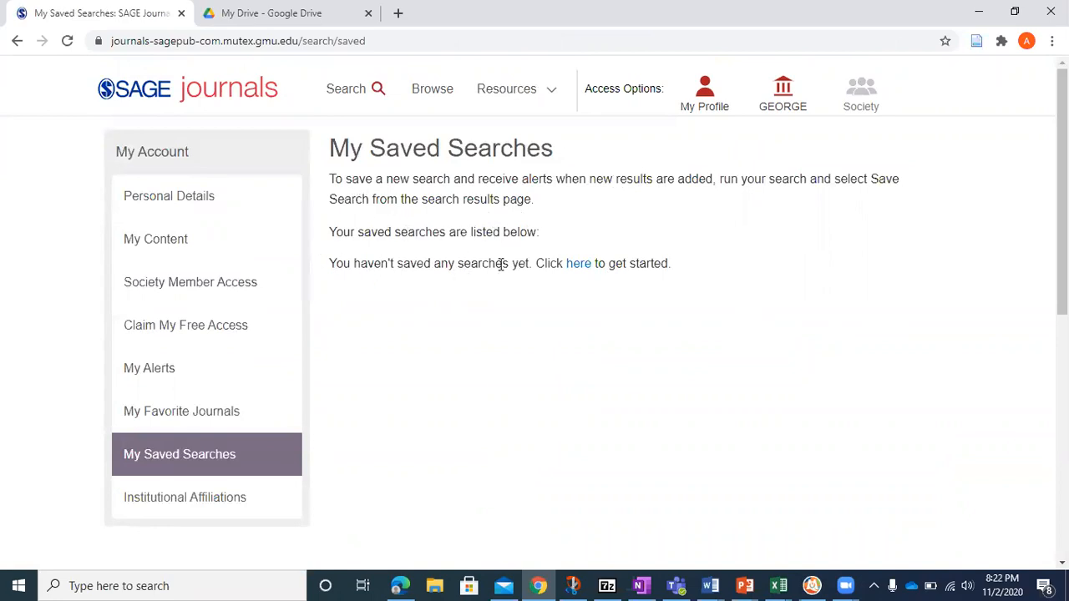
Follow the 'here' link to Advanced Search and look over its search-term, journal, date and citation options
left_click(576, 266)
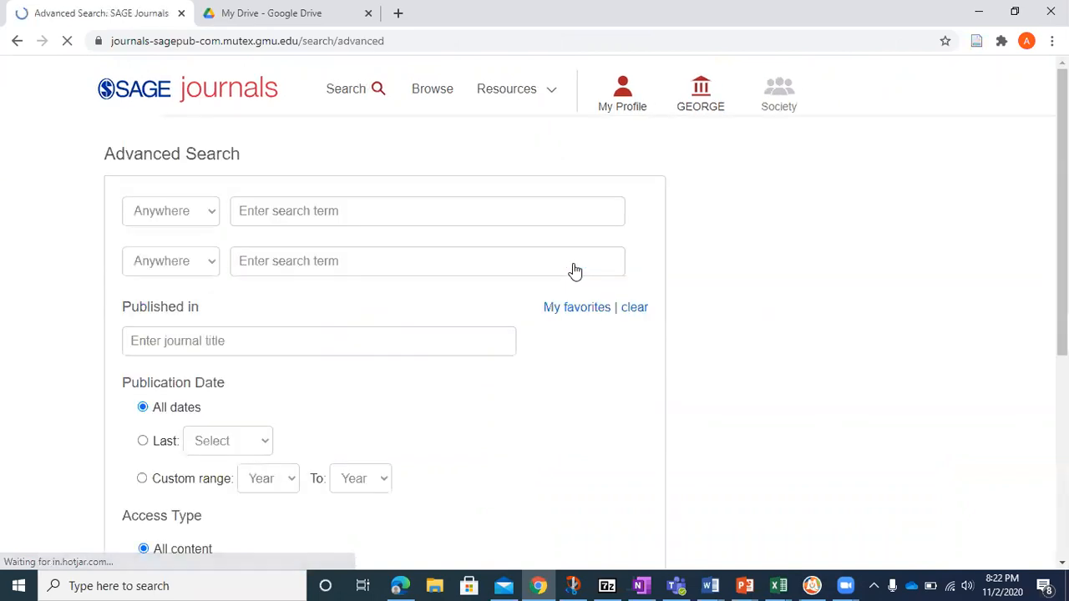
scroll(648, 326, "down", 1)
scroll(586, 329, "down", 1)
scroll(586, 329, "up", 2)
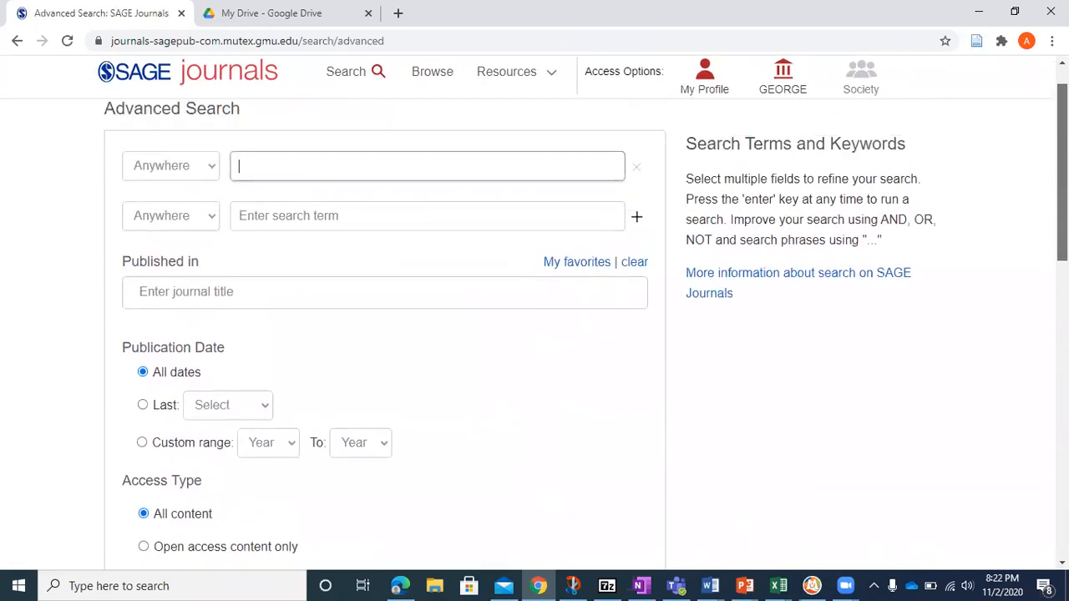
scroll(497, 232, "up", 1)
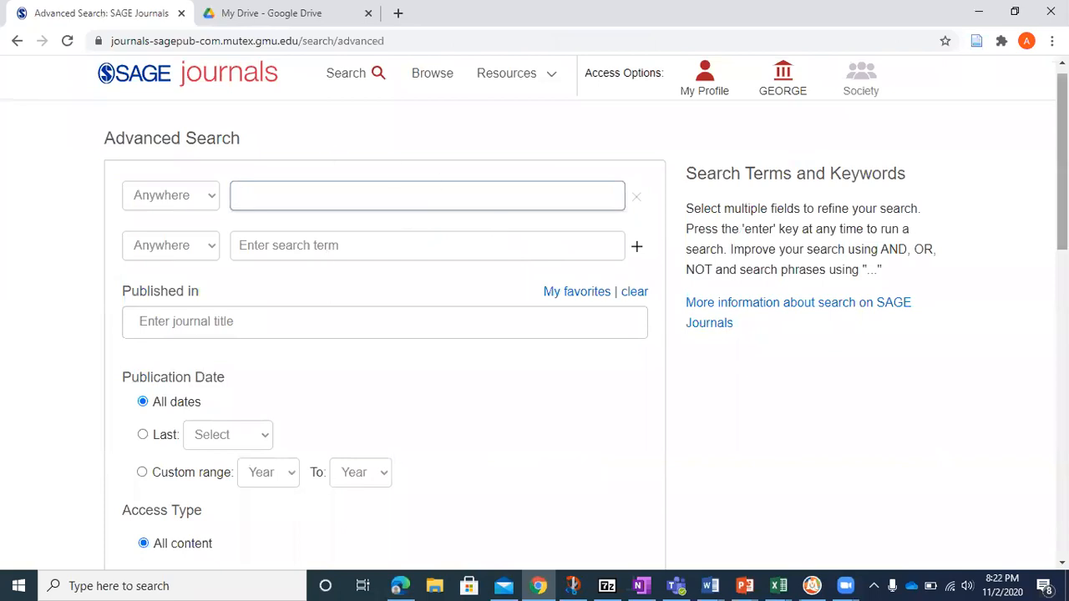
scroll(1062, 167, "down", 5)
scroll(680, 260, "down", 1)
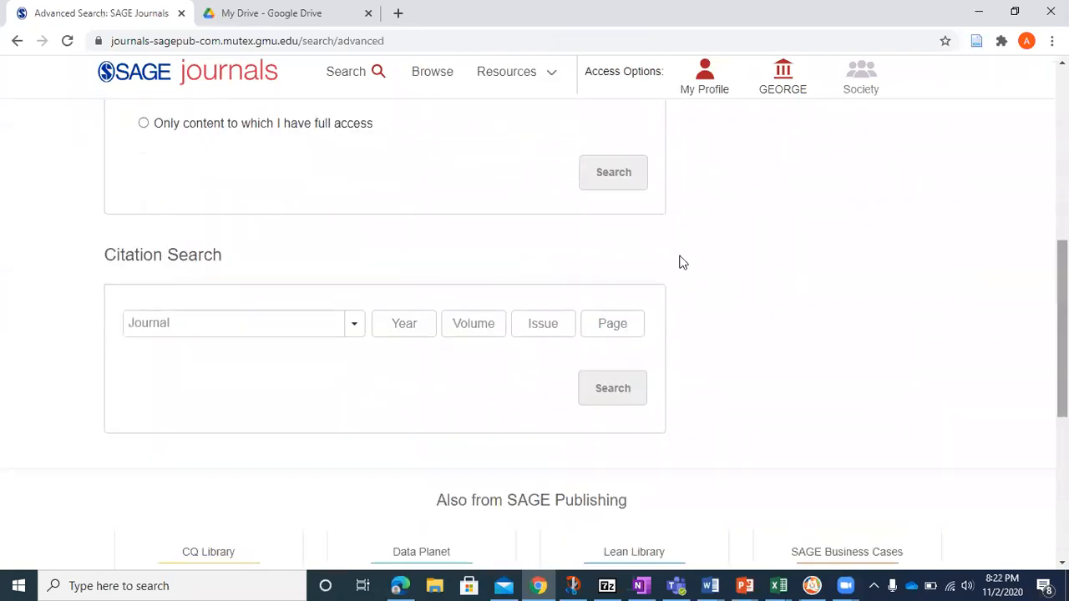
scroll(1062, 326, "down", 2)
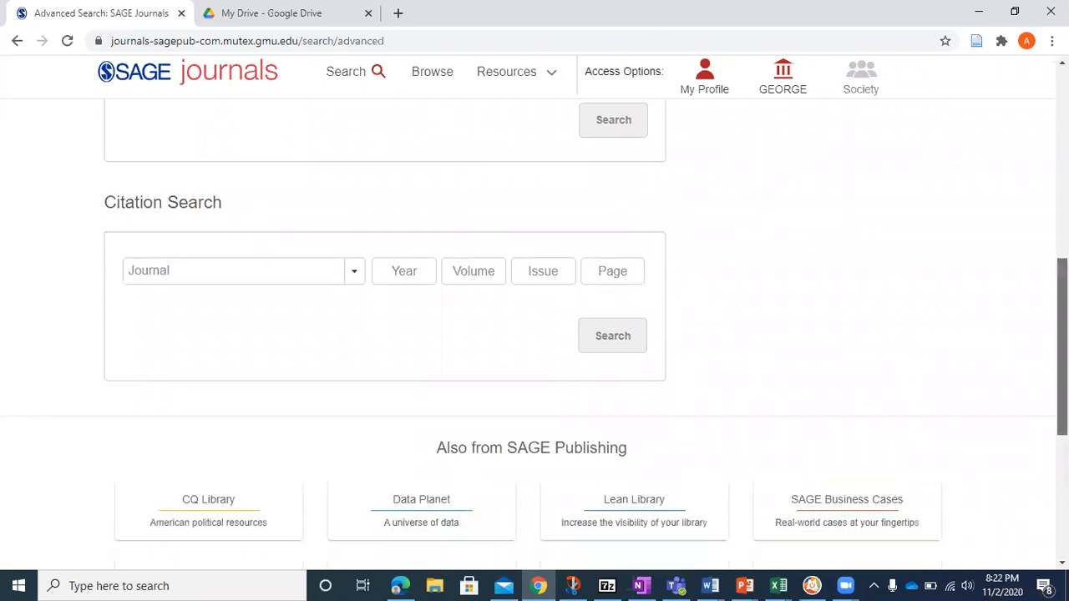
scroll(1062, 326, "up", 4)
scroll(712, 269, "up", 4)
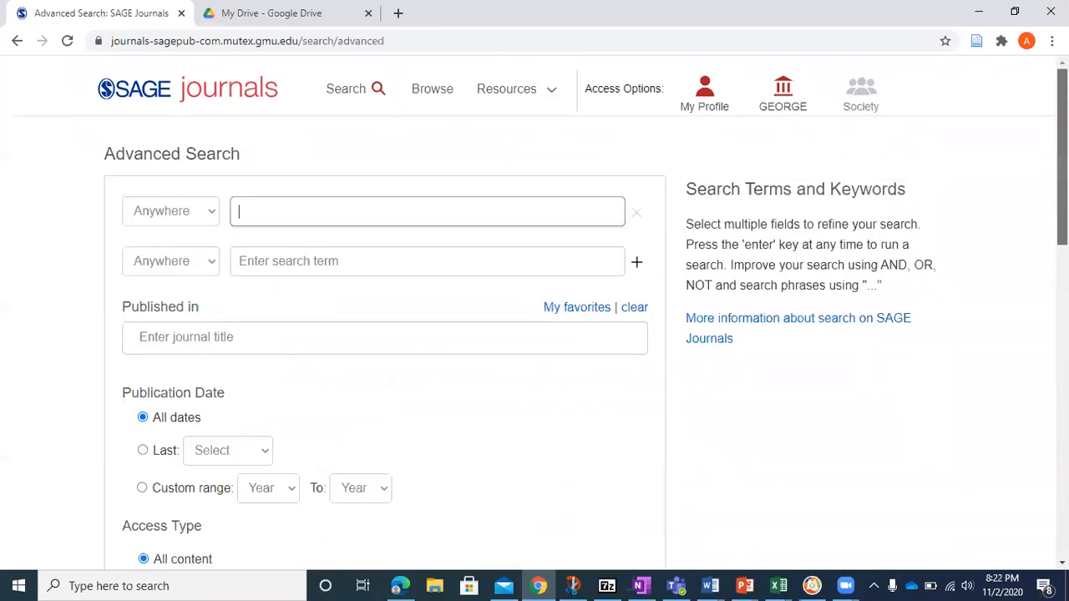